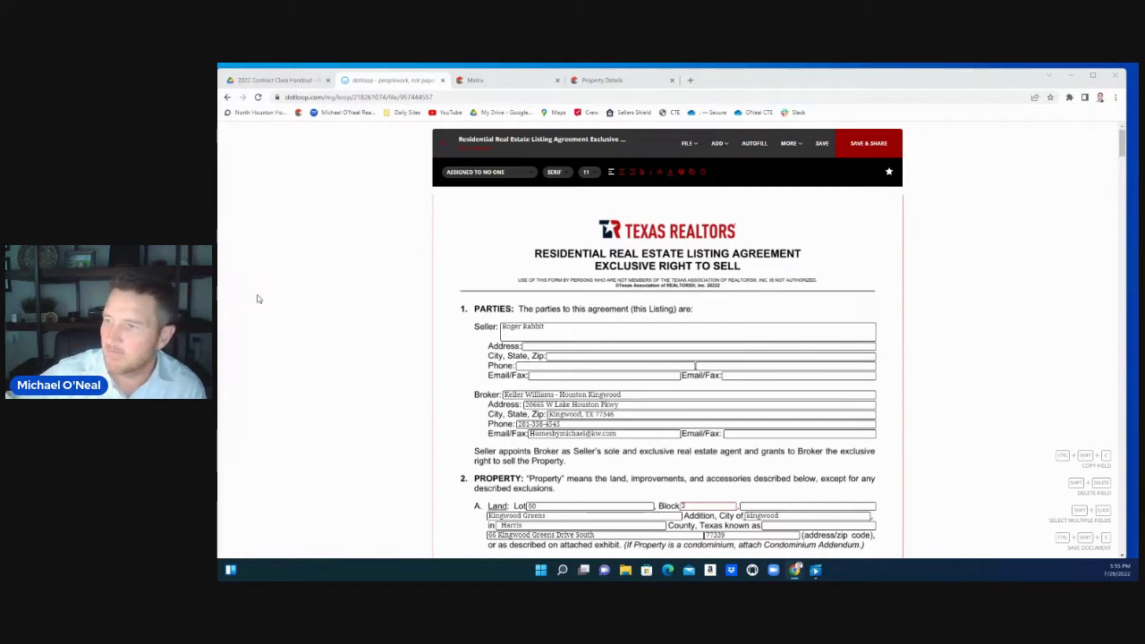
# Discard unsaved changes and review the Autofill data, including 650,000.00 price and 08/01/2022 listing date
pyautogui.click(763, 155)
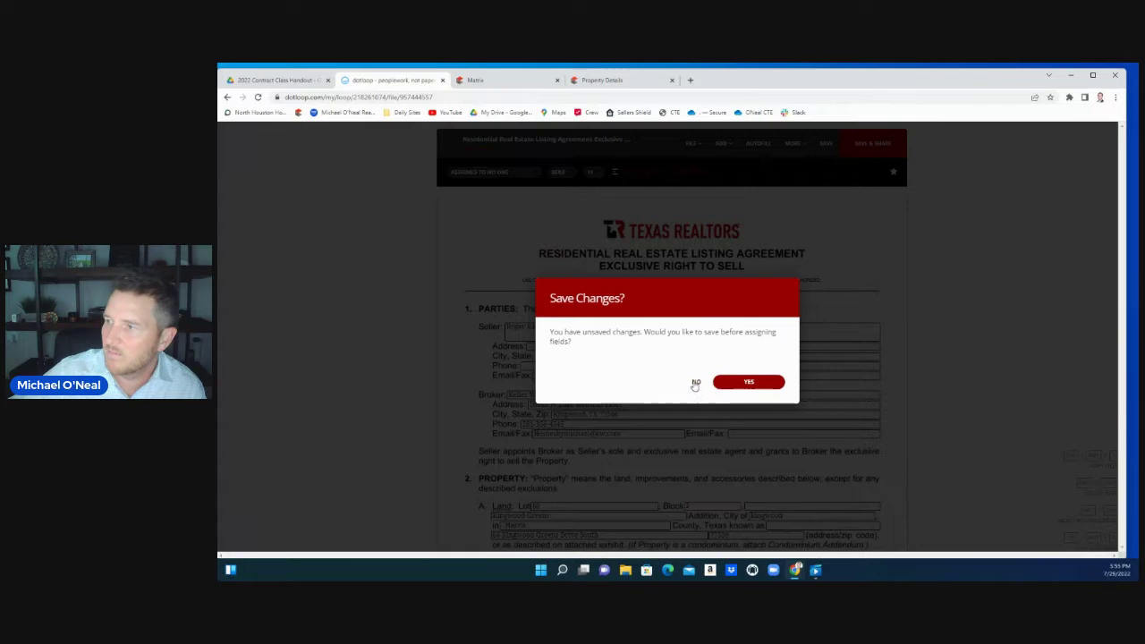
pyautogui.click(697, 382)
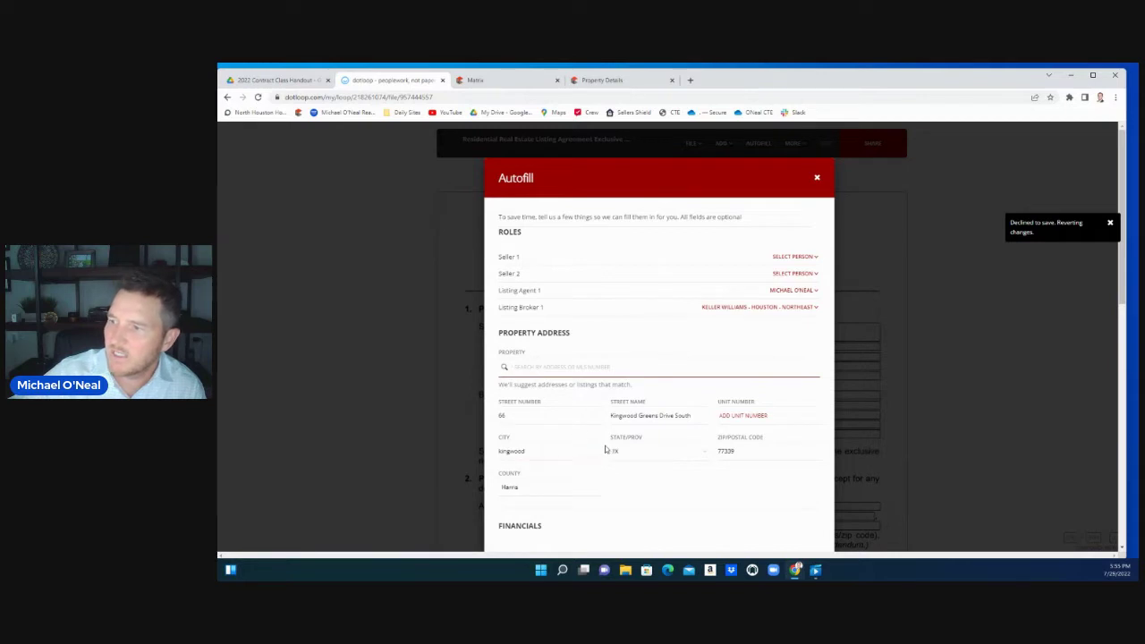
pyautogui.scroll(-5, 606, 450)
pyautogui.scroll(-2, 606, 448)
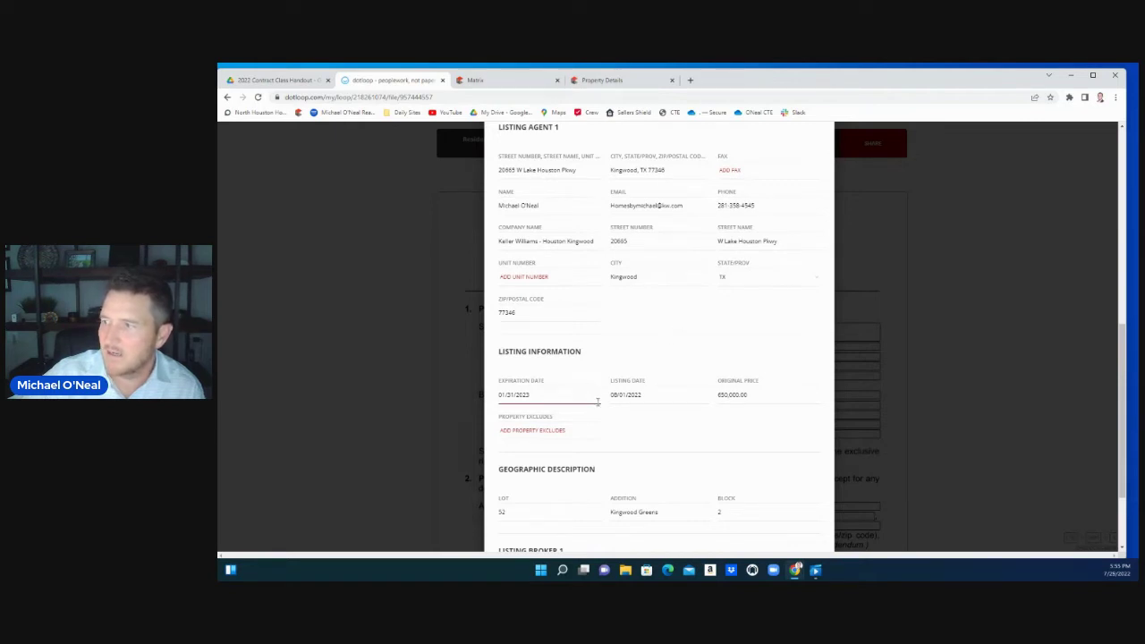
pyautogui.scroll(-2, 678, 438)
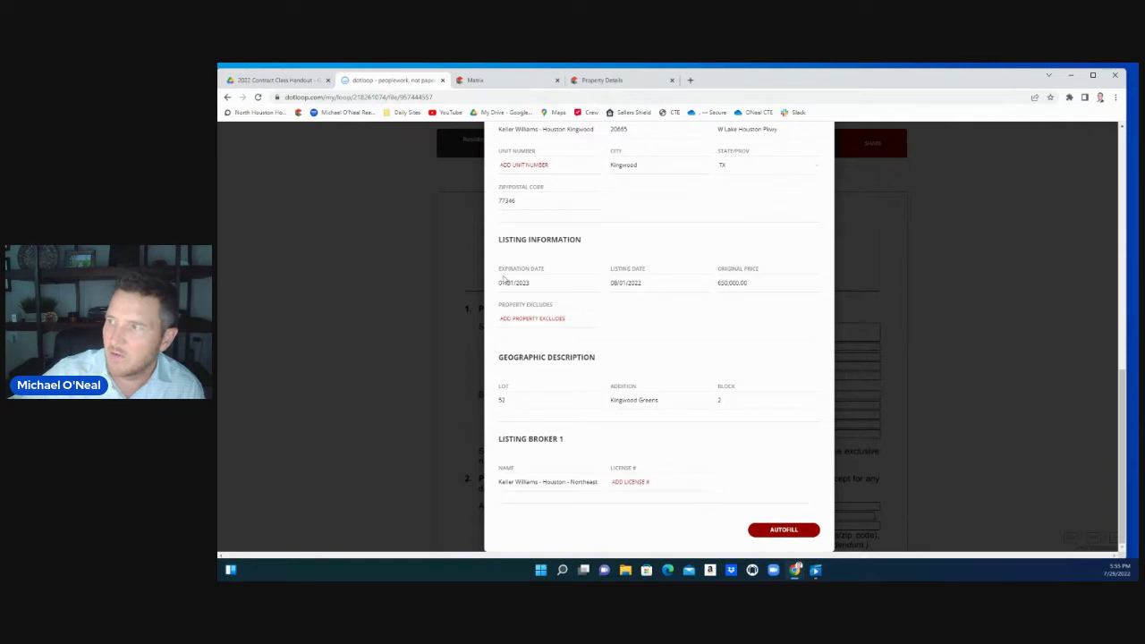
# Compare the Realist tax record with the HAR Matrix MLS listing, then go back to dotloop's Autofill
pyautogui.click(601, 80)
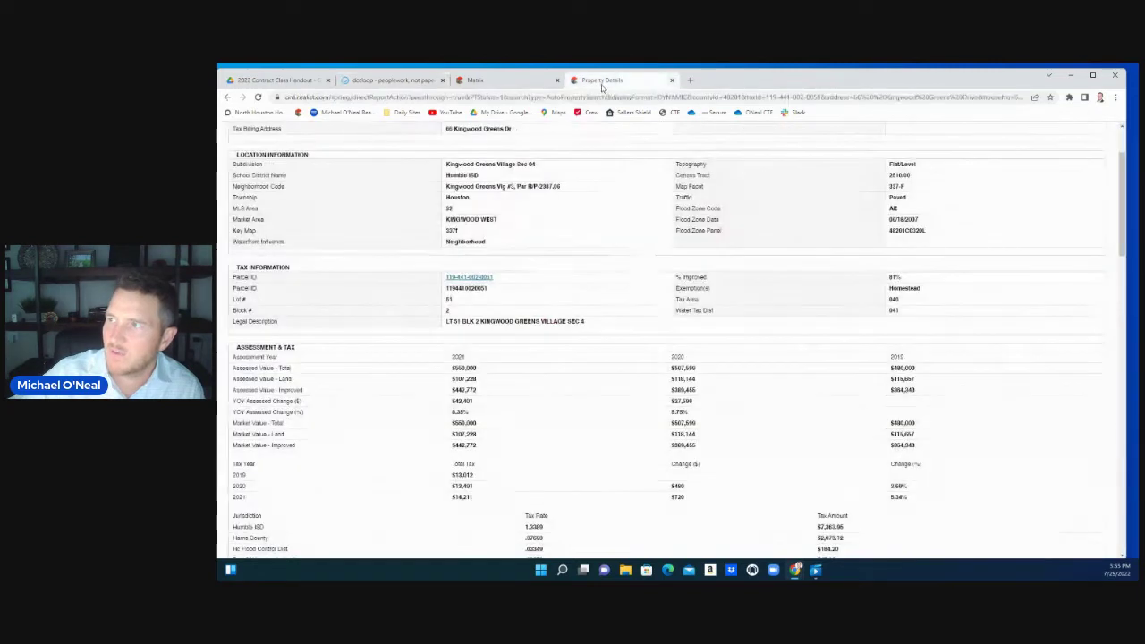
pyautogui.click(505, 81)
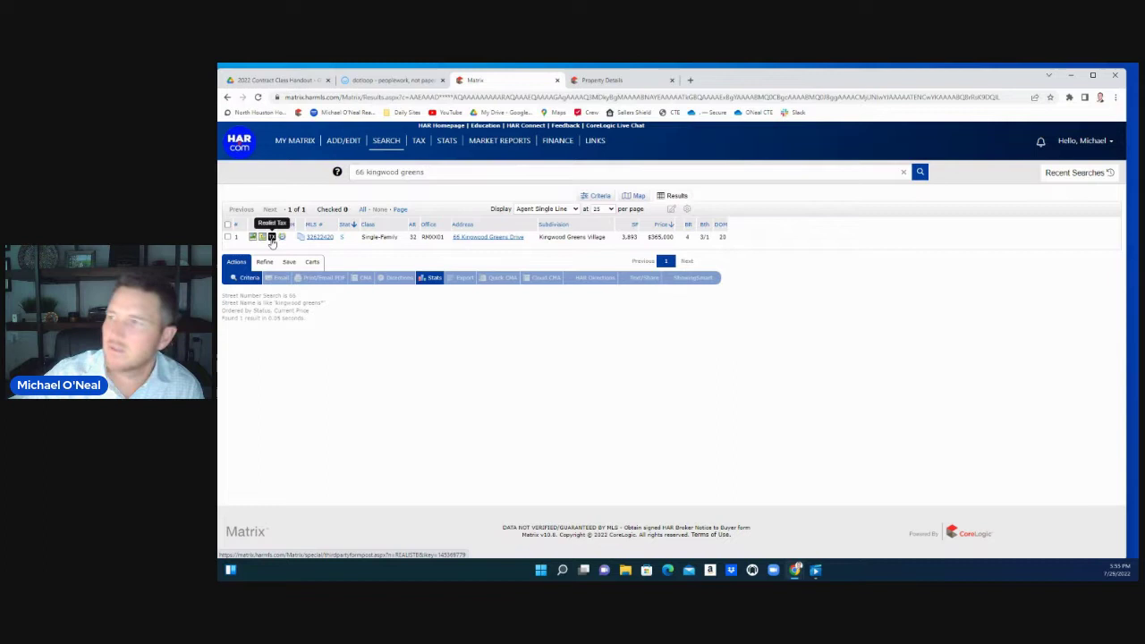
pyautogui.click(609, 82)
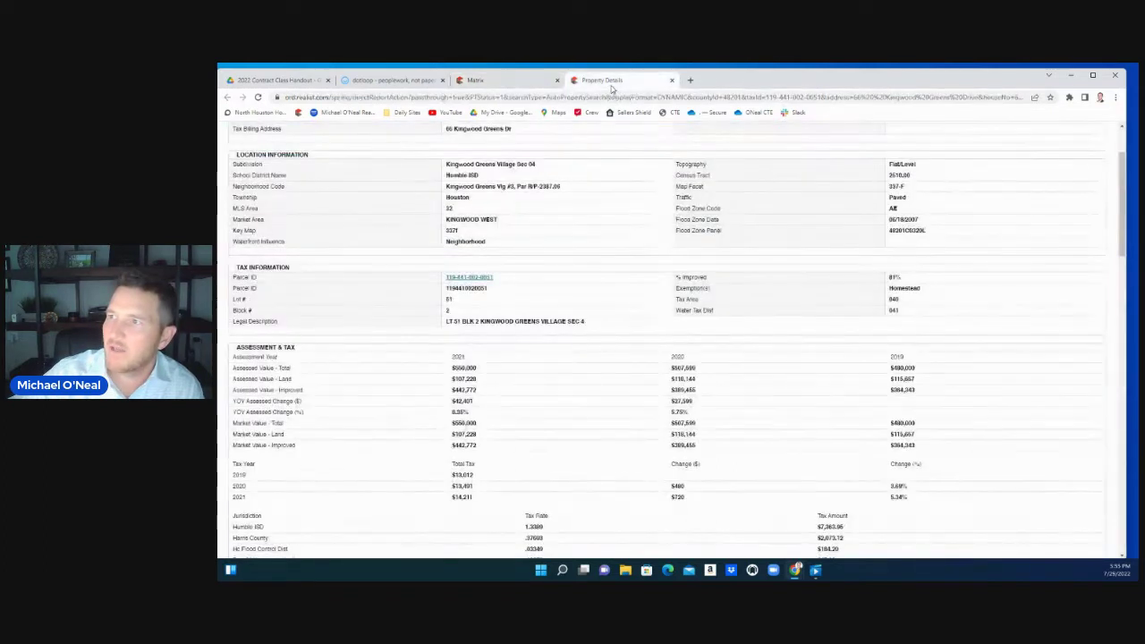
pyautogui.click(393, 81)
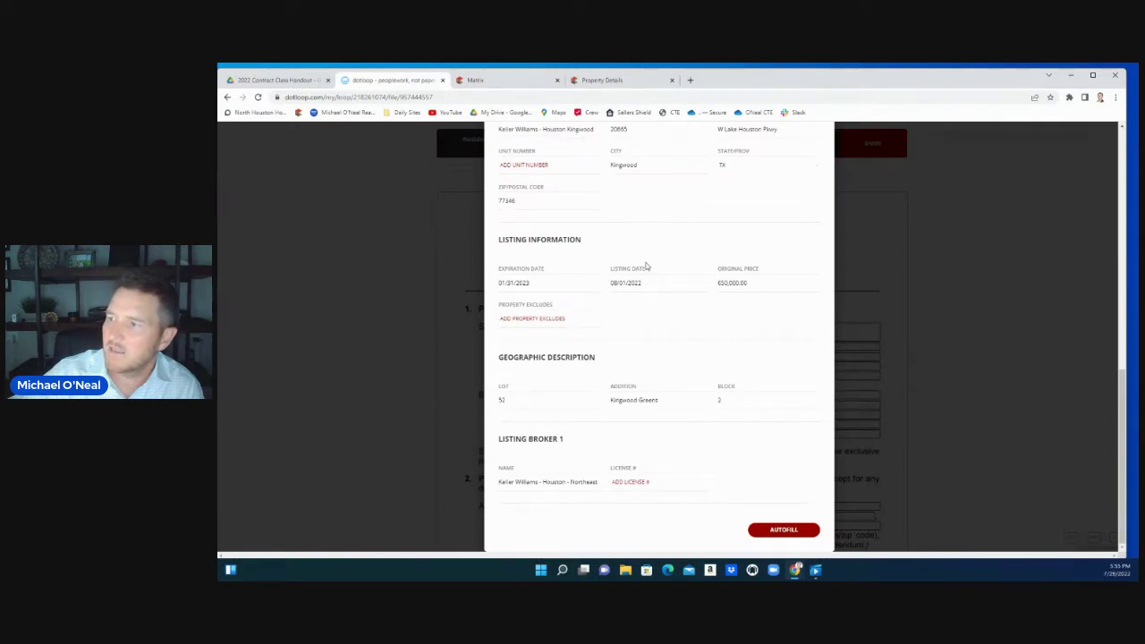
# Apply Autofill so the agreement takes the loop's listing details
pyautogui.scroll(3, 647, 266)
pyautogui.scroll(-3, 648, 280)
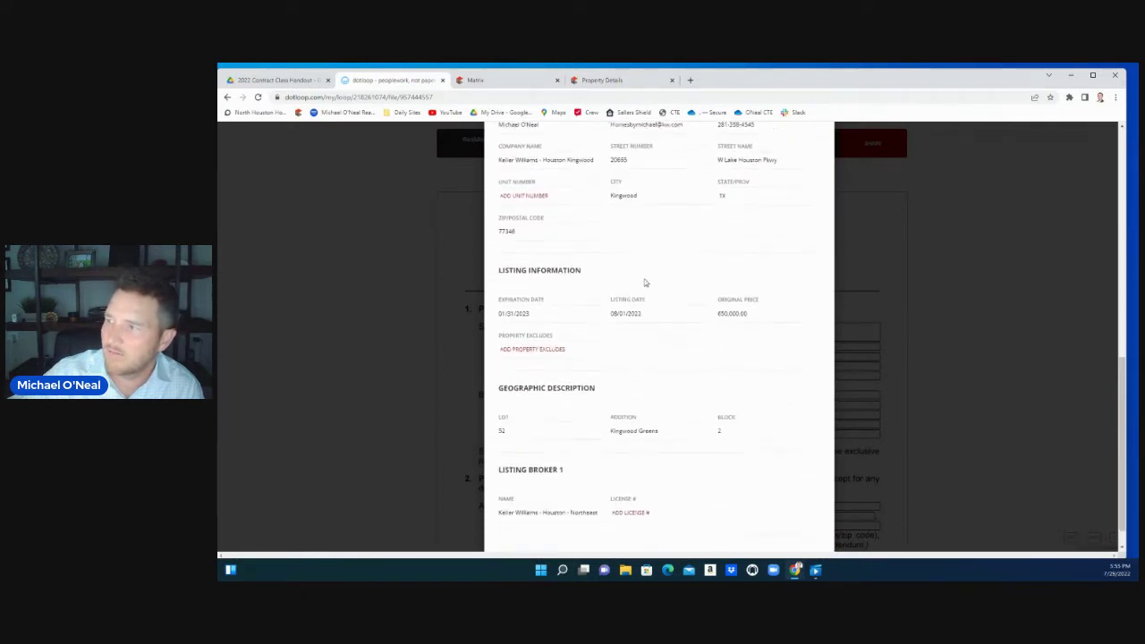
pyautogui.click(796, 531)
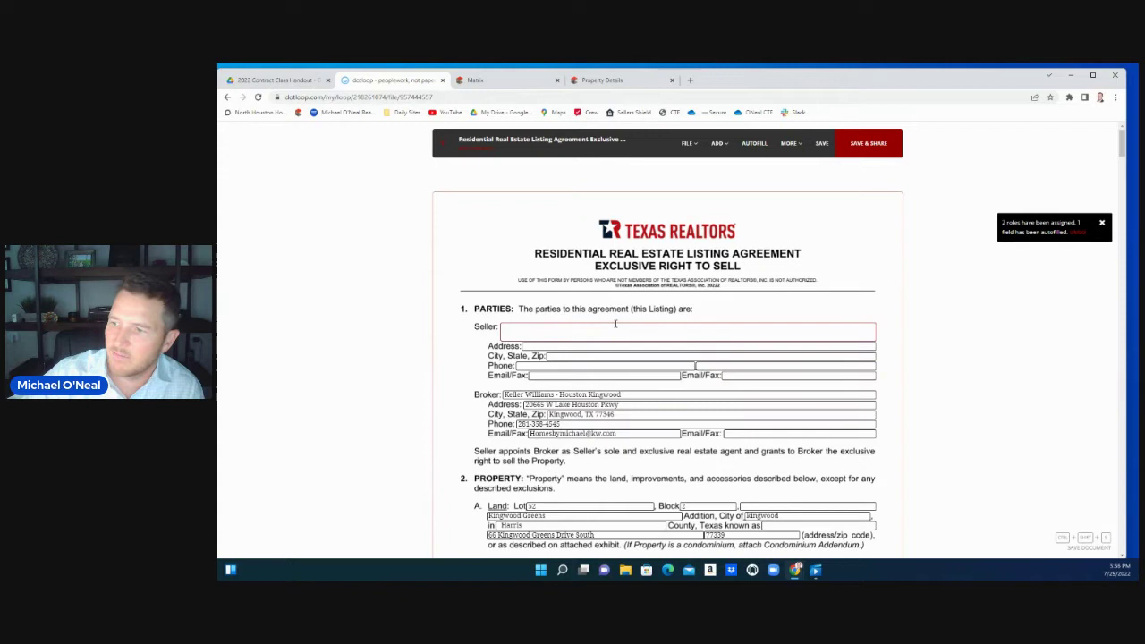
# Enter the seller's name, street address, and city, state and zip in the seller fields
pyautogui.click(534, 332)
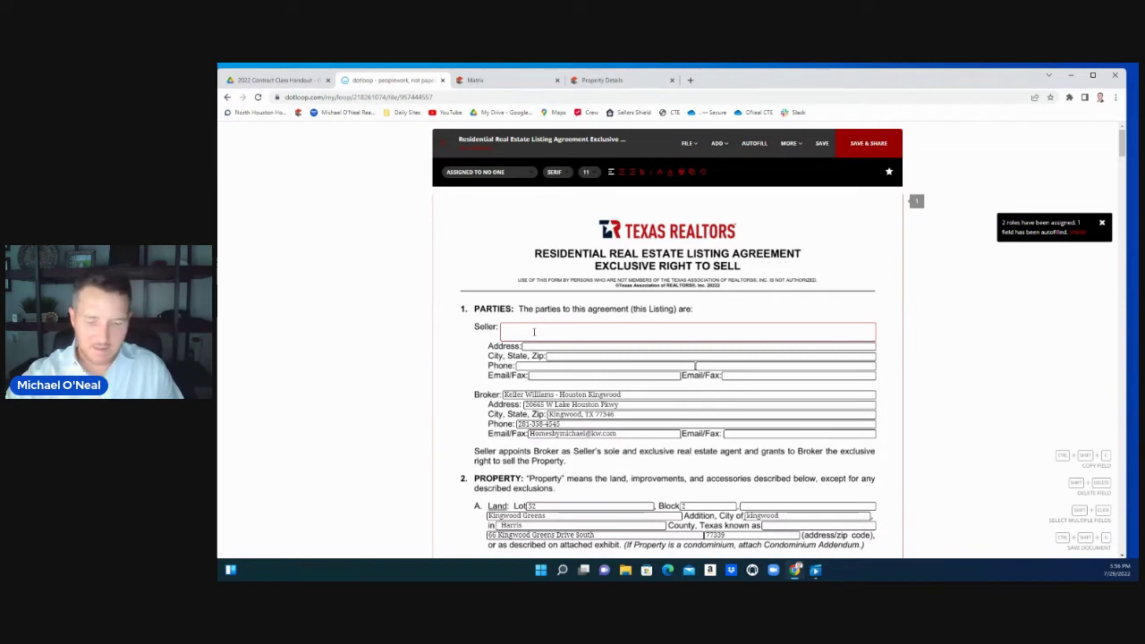
pyautogui.write('Roger Ra')
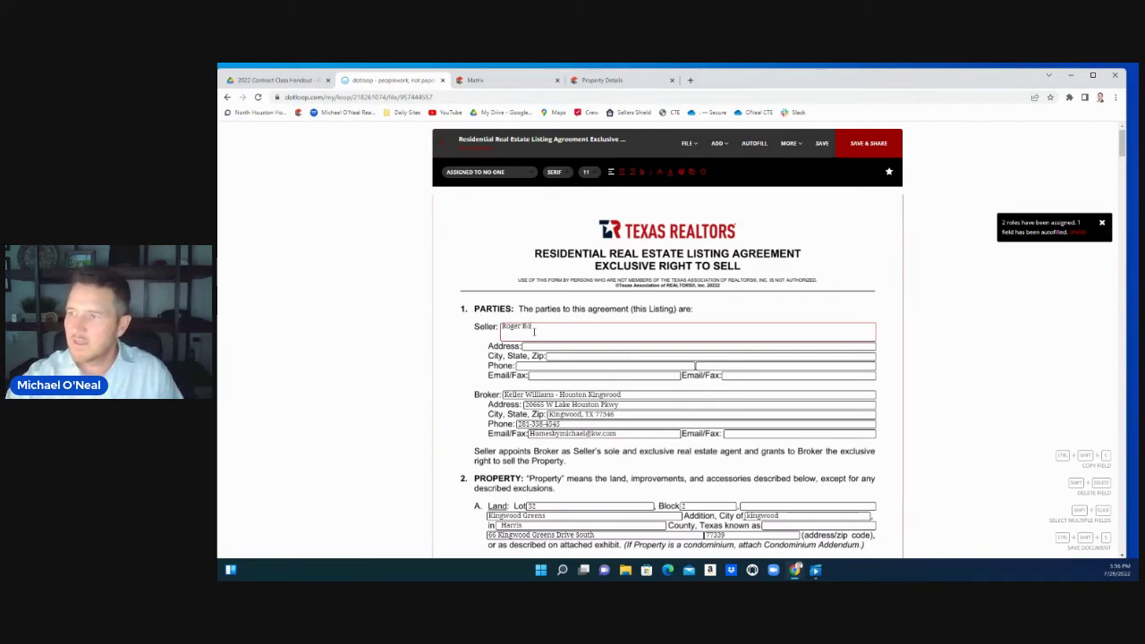
pyautogui.write('h')
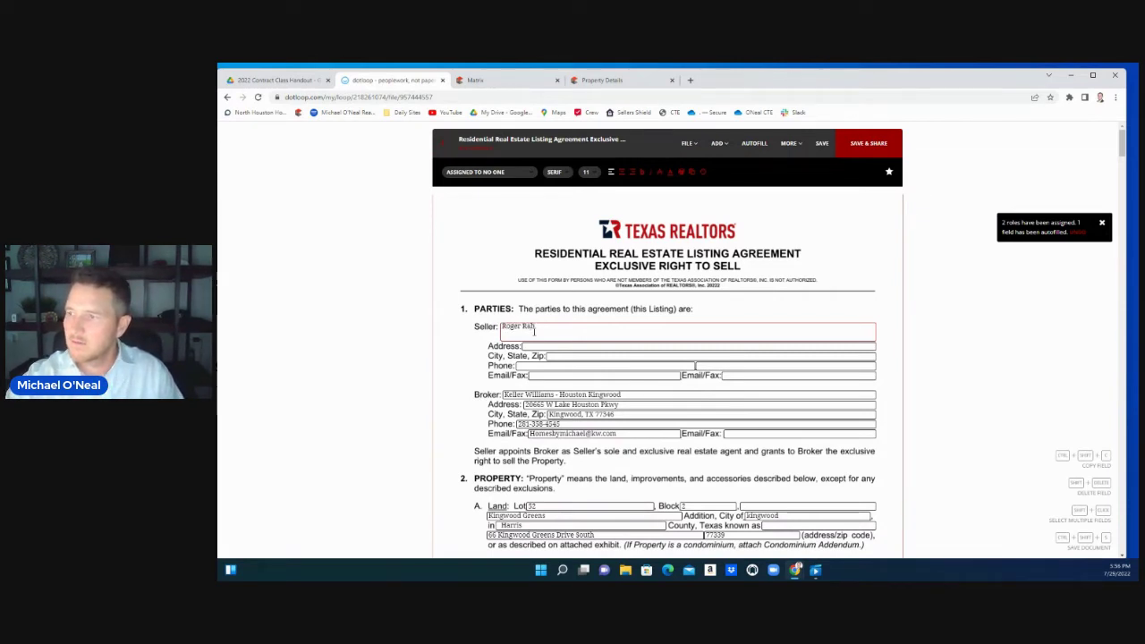
pyautogui.press('BackSpace')
pyautogui.write('bbit')
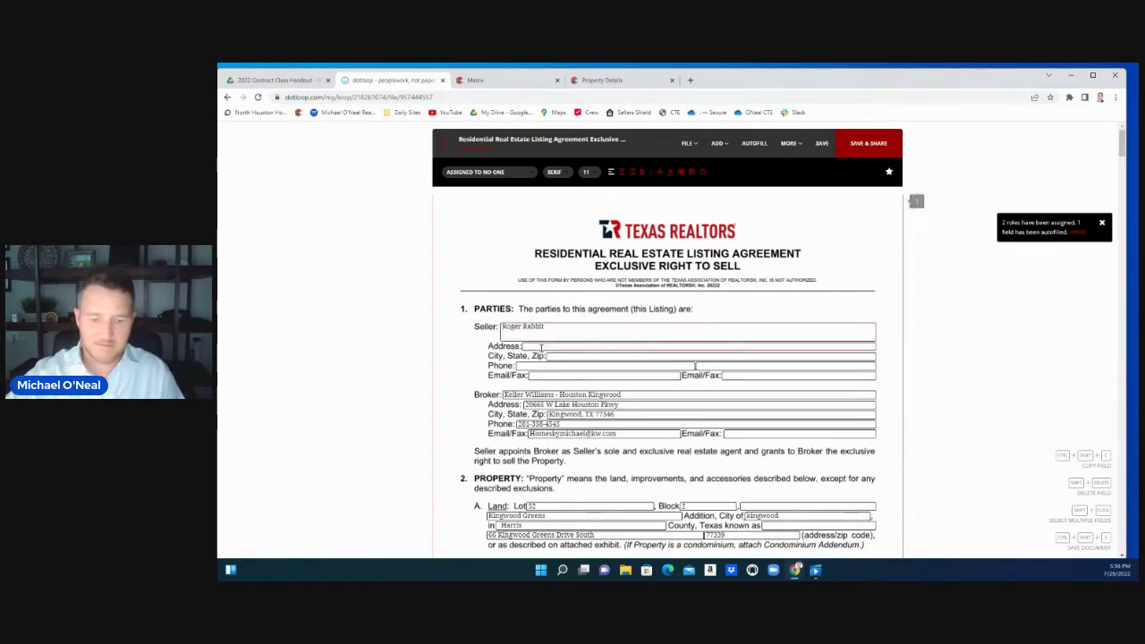
pyautogui.click(541, 347)
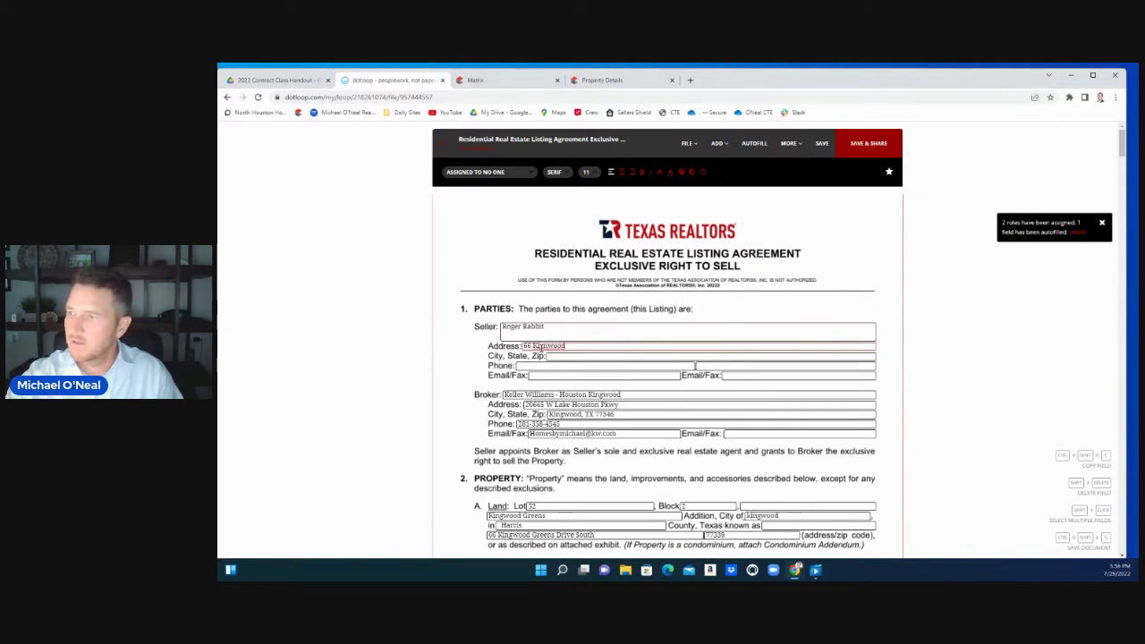
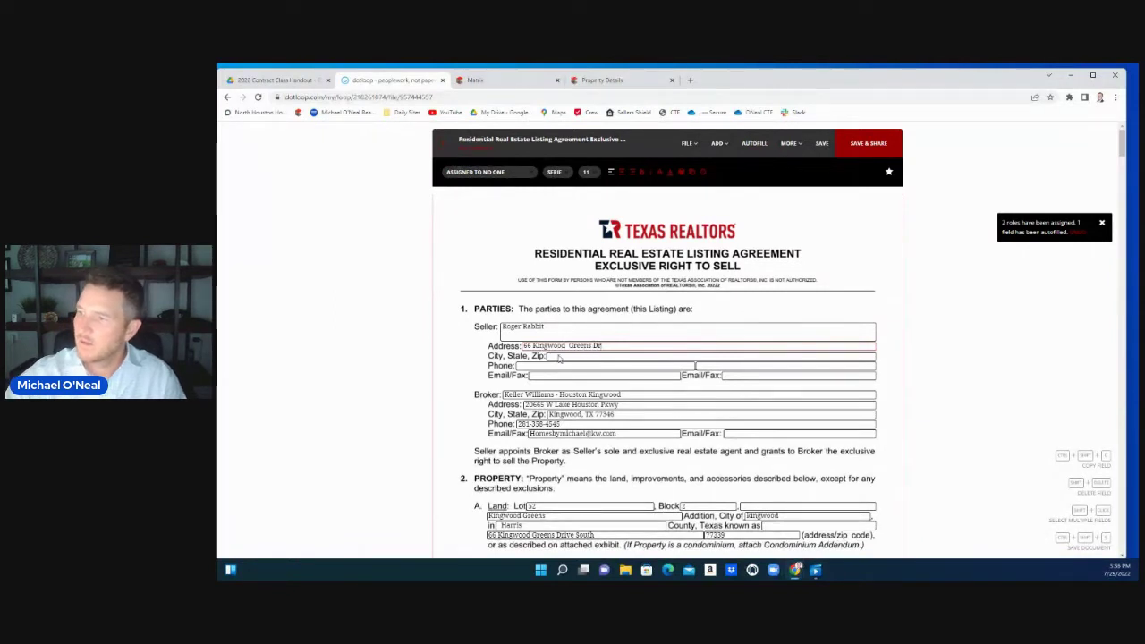
pyautogui.click(560, 356)
pyautogui.write('Ki')
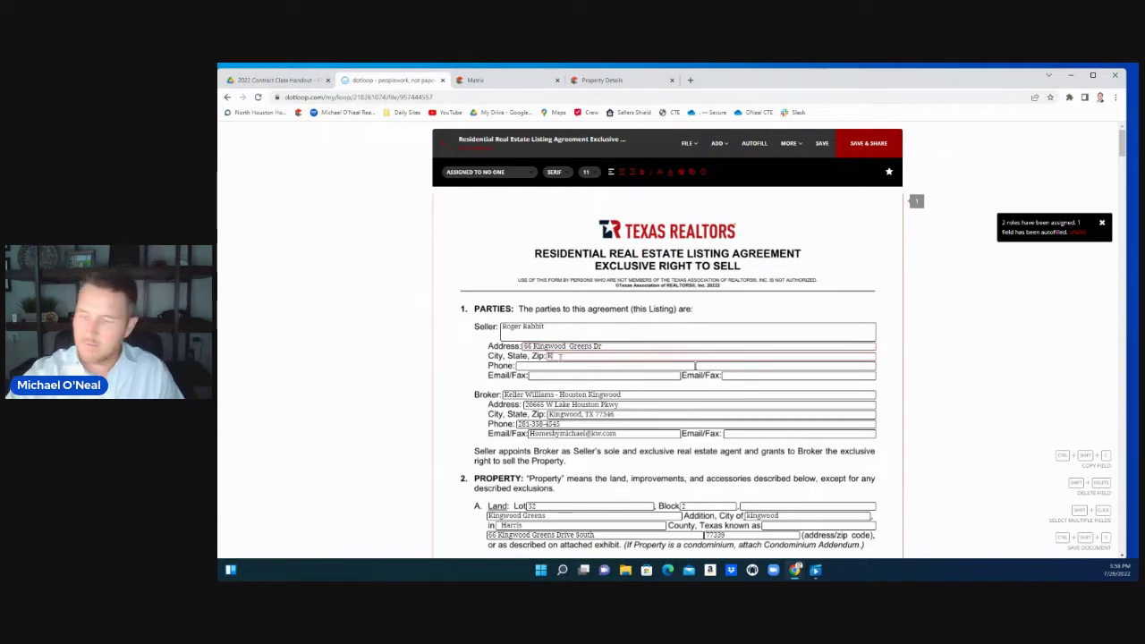
pyautogui.write('ngwood TX')
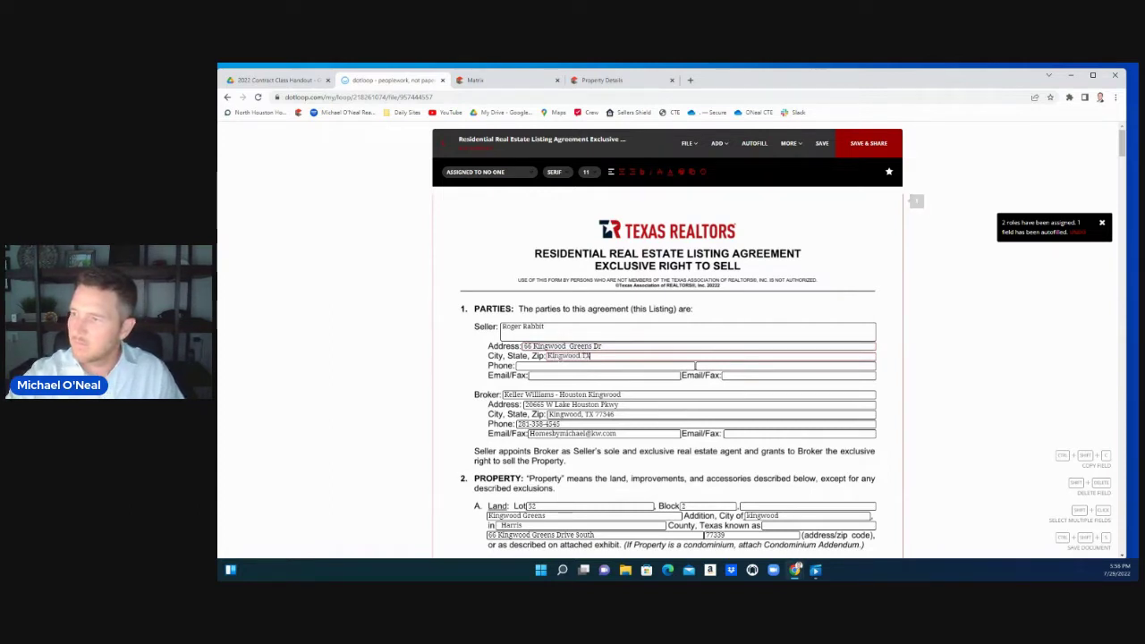
pyautogui.write(' 77339')
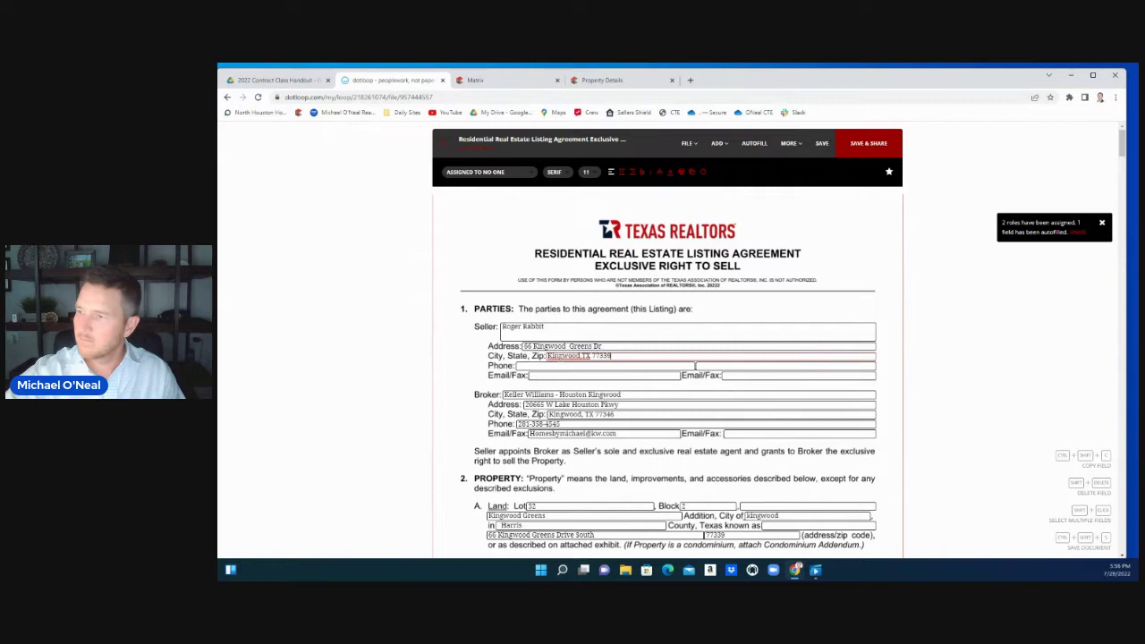
pyautogui.click(537, 367)
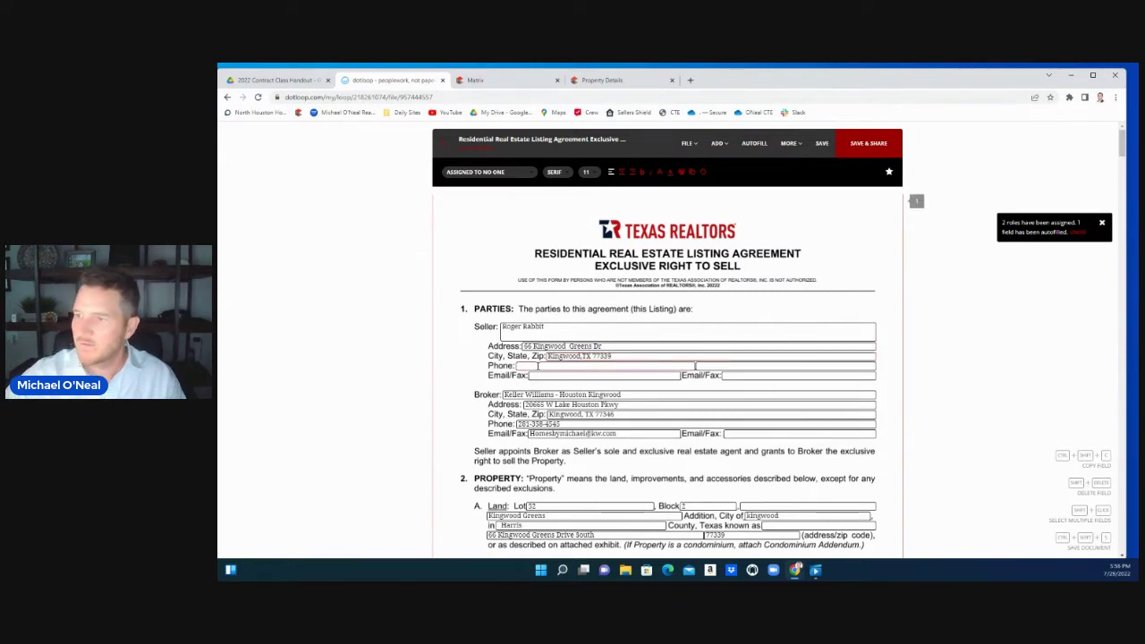
pyautogui.click(537, 377)
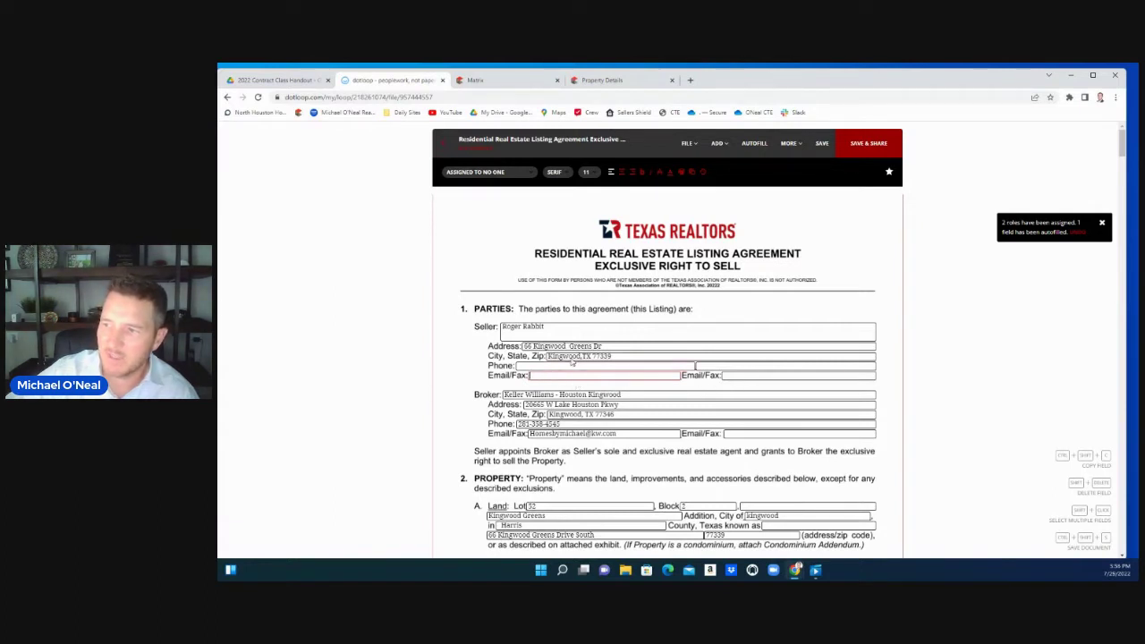
# Scroll down to the Property section's lot, subdivision, city and county fields
pyautogui.scroll(-2, 620, 406)
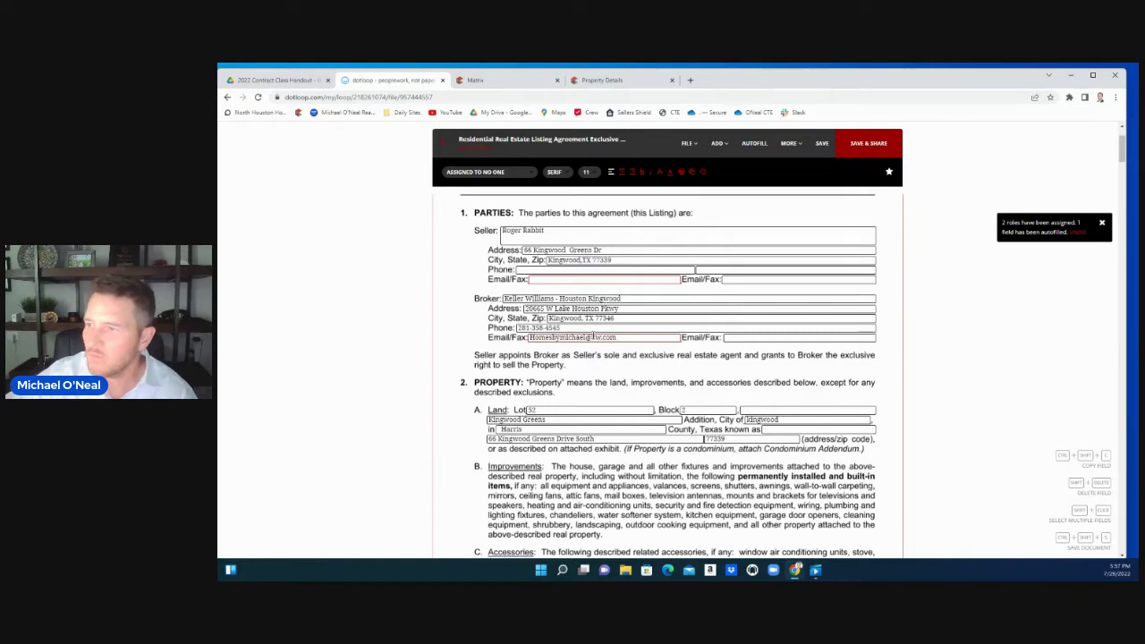
pyautogui.scroll(-2, 592, 336)
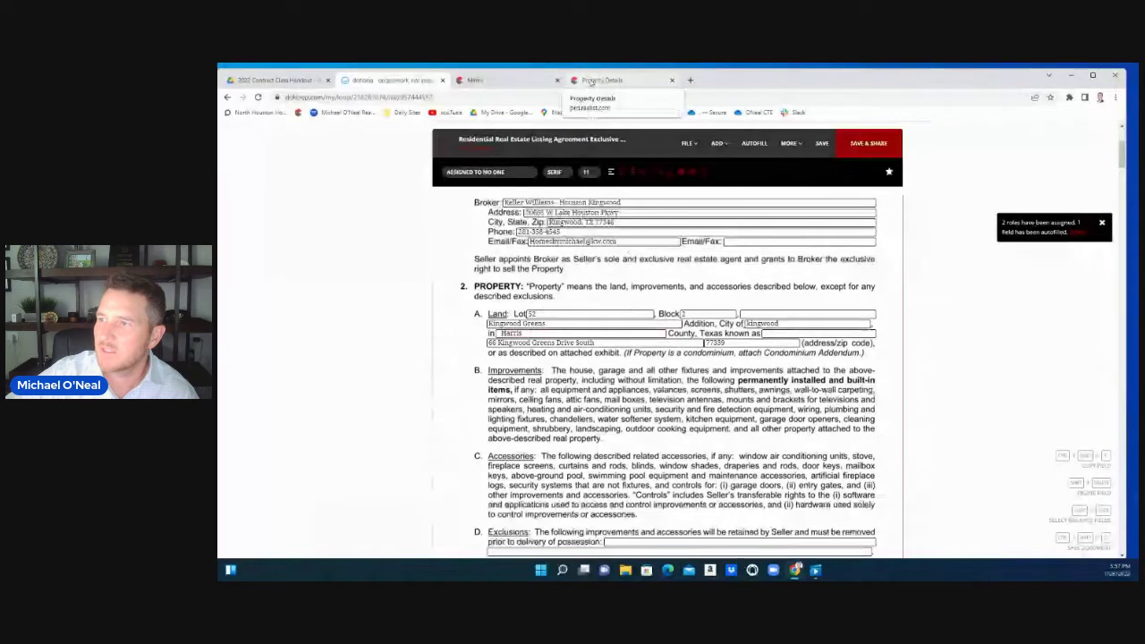
pyautogui.click(593, 82)
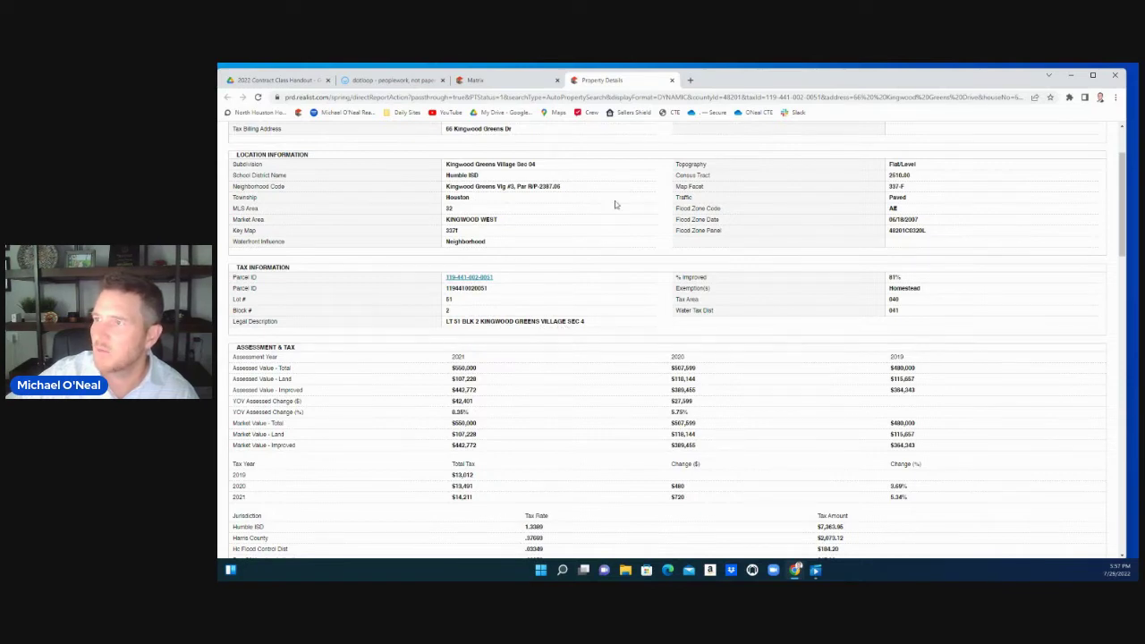
pyautogui.click(392, 80)
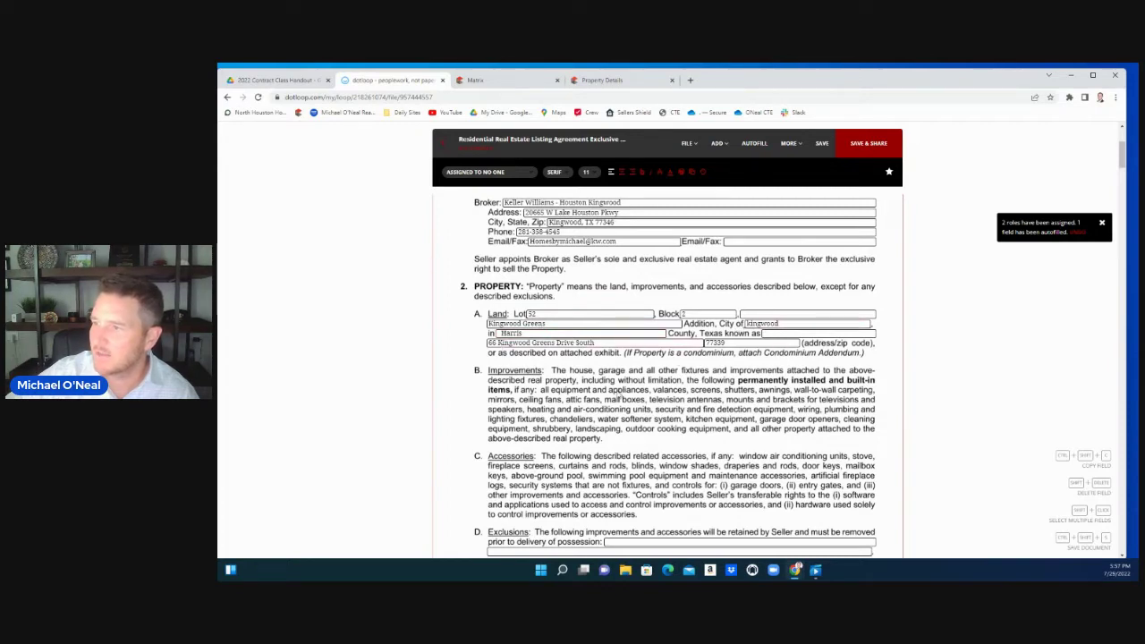
pyautogui.scroll(-3, 617, 394)
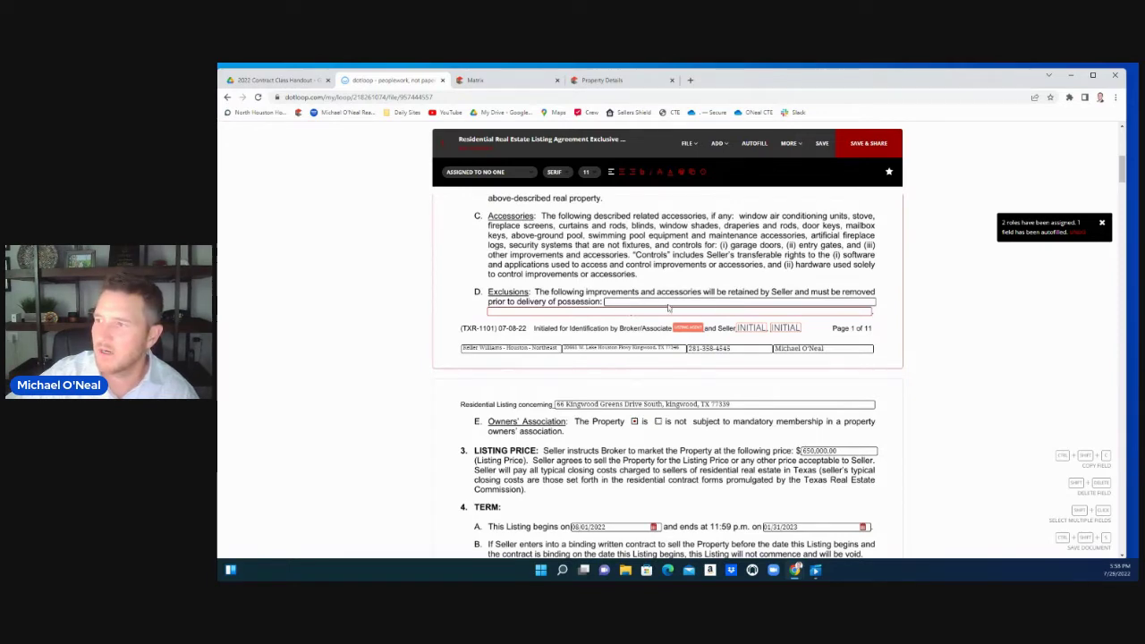
pyautogui.scroll(-1, 536, 367)
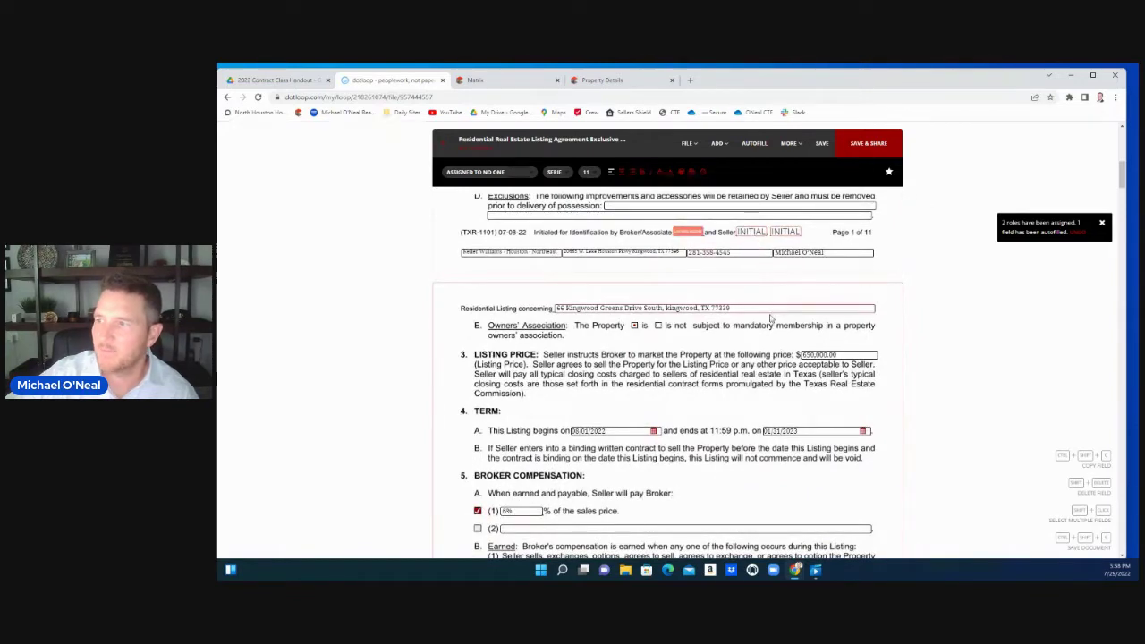
pyautogui.scroll(-1, 522, 239)
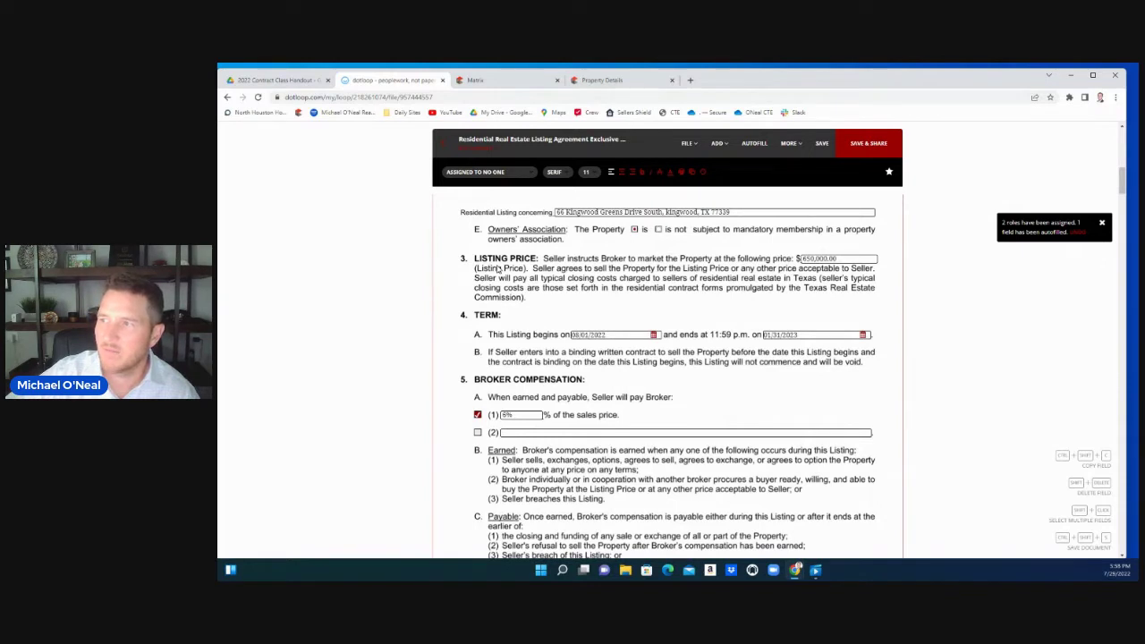
pyautogui.scroll(-1, 498, 268)
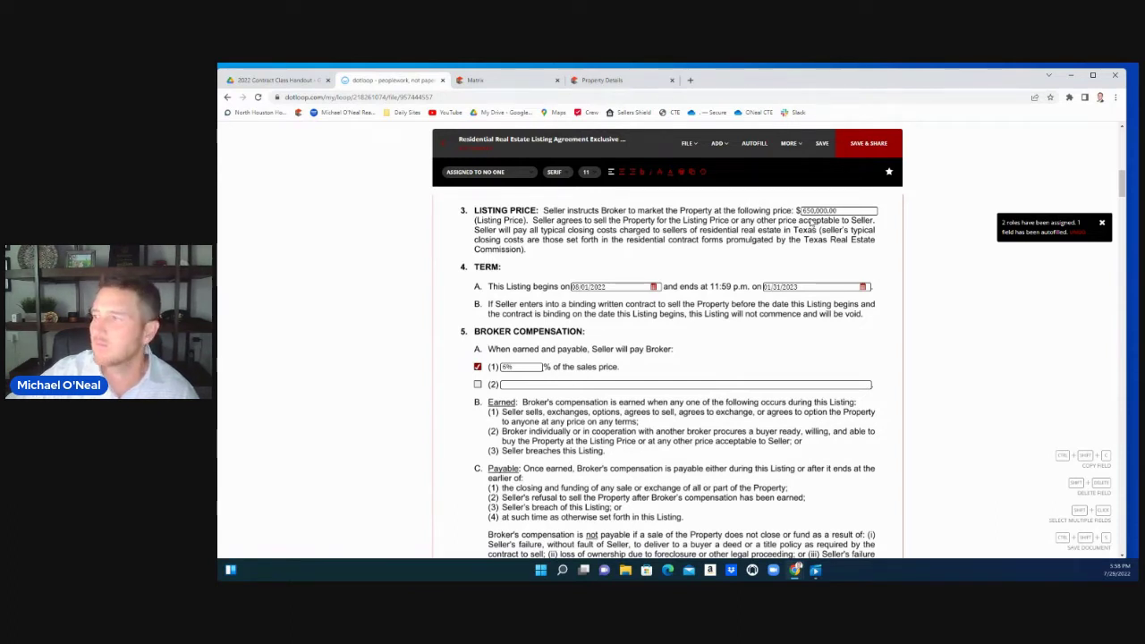
pyautogui.scroll(-1, 520, 286)
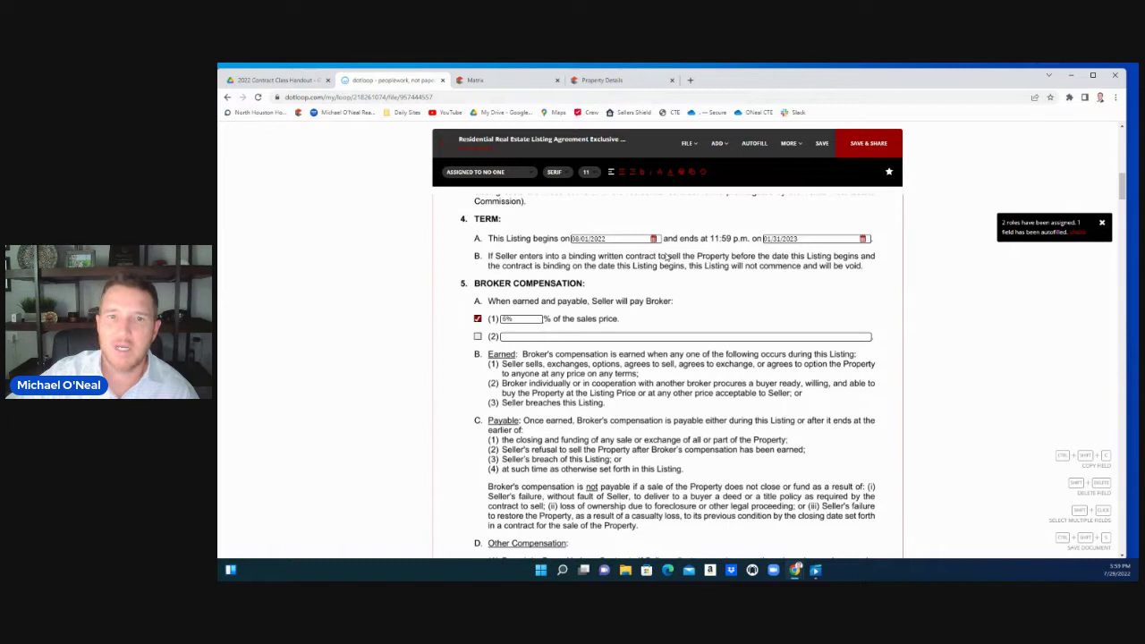
pyautogui.scroll(-2, 698, 306)
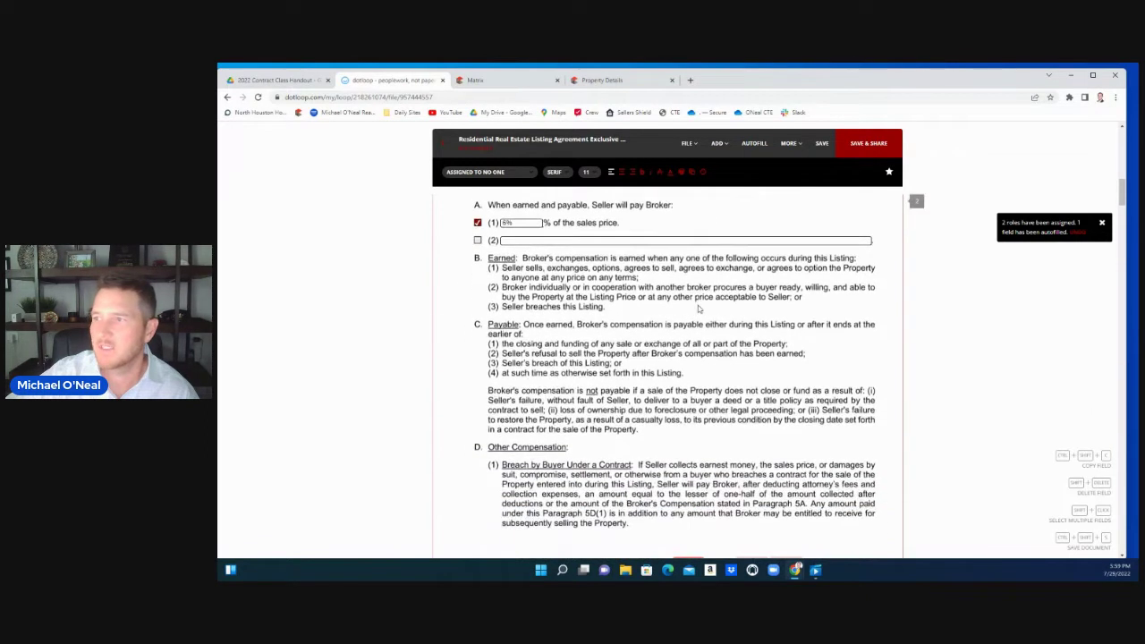
pyautogui.scroll(1, 698, 309)
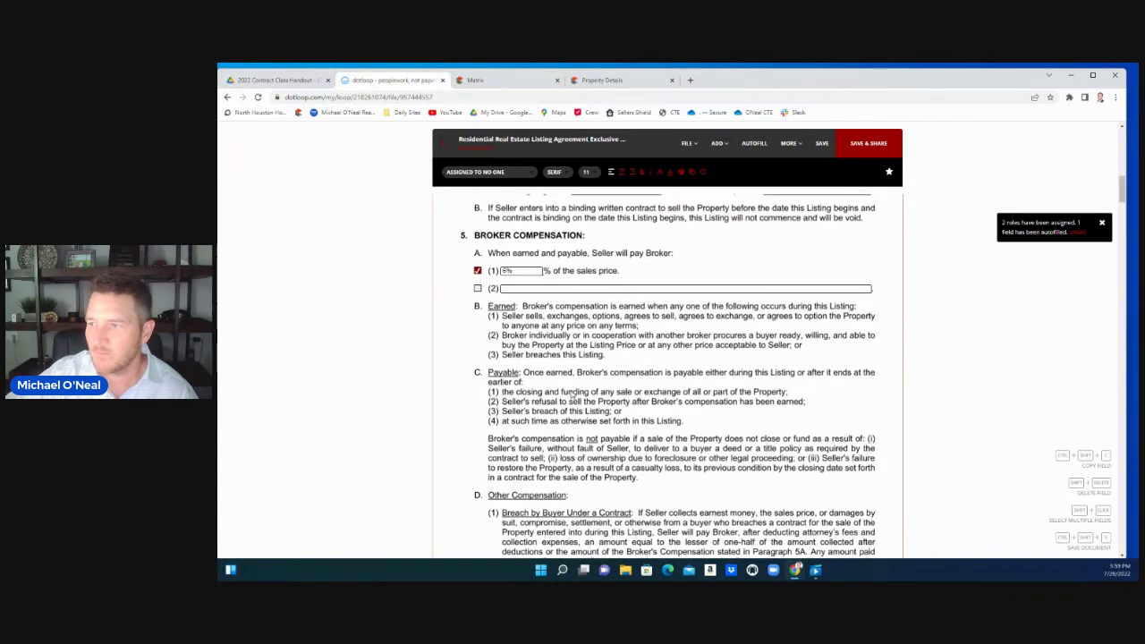
pyautogui.scroll(-1, 572, 393)
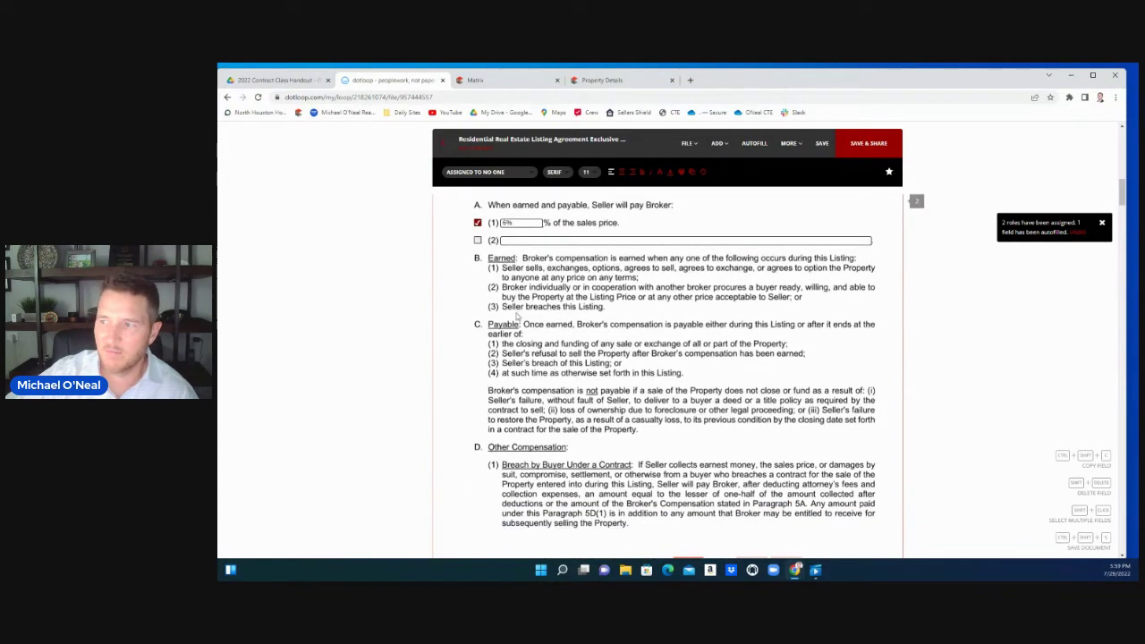
pyautogui.scroll(-1, 530, 337)
pyautogui.scroll(-1, 539, 355)
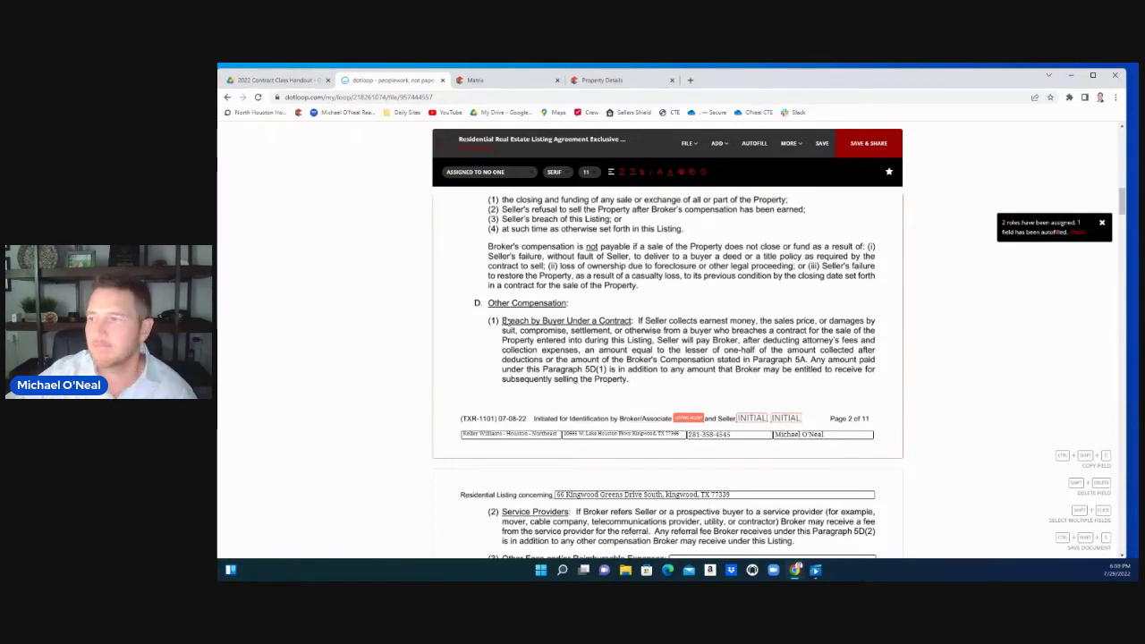
pyautogui.scroll(-2, 503, 320)
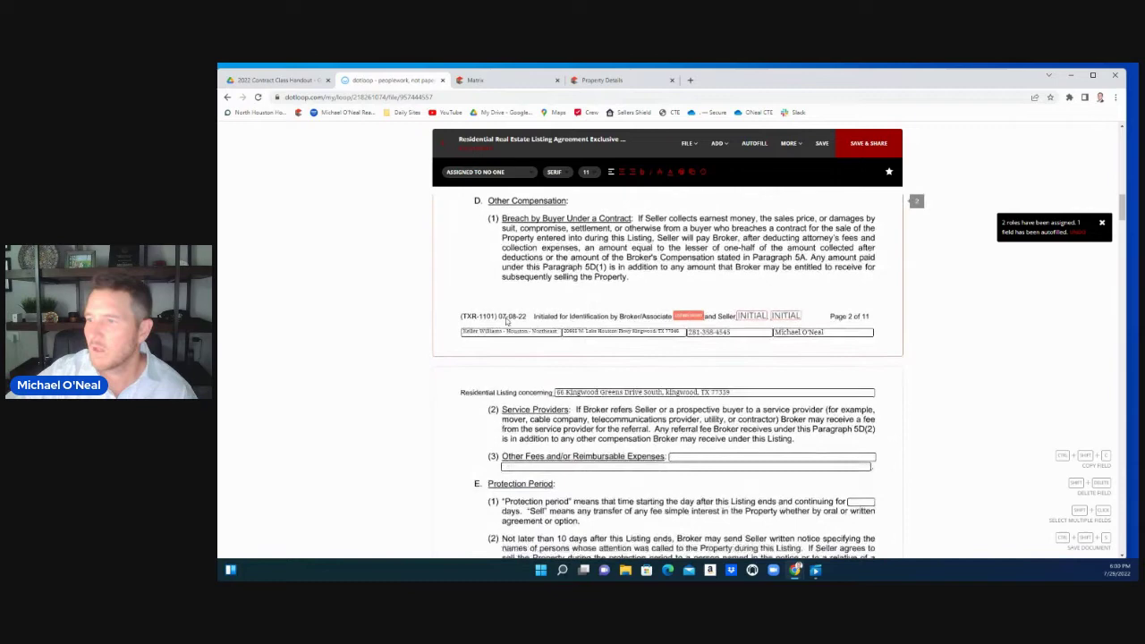
pyautogui.scroll(-2, 502, 321)
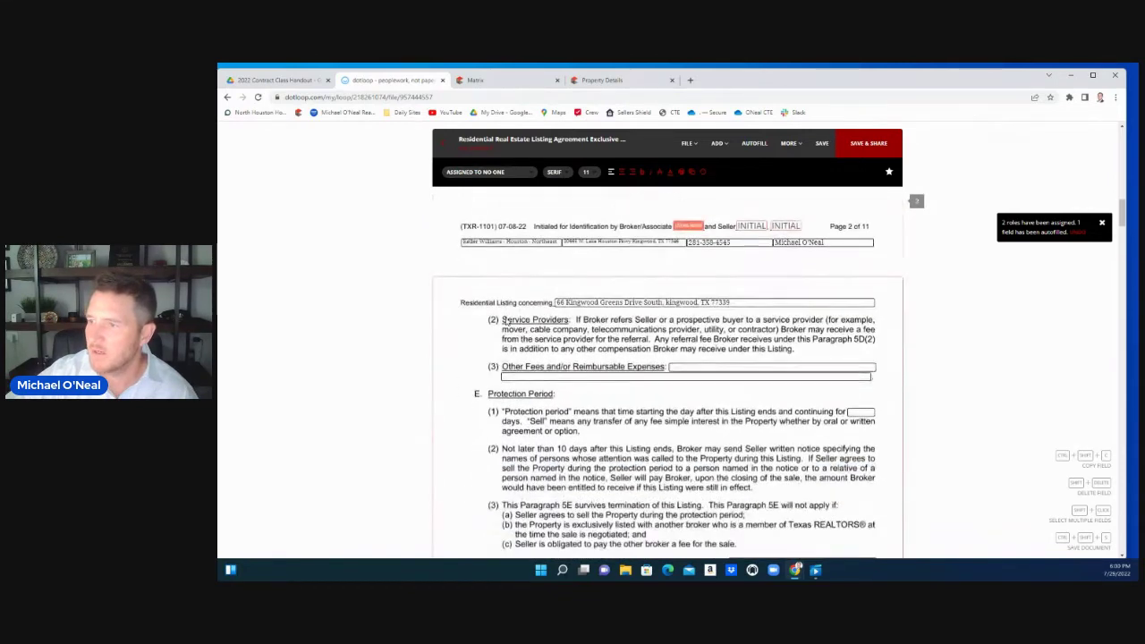
pyautogui.scroll(-1, 519, 325)
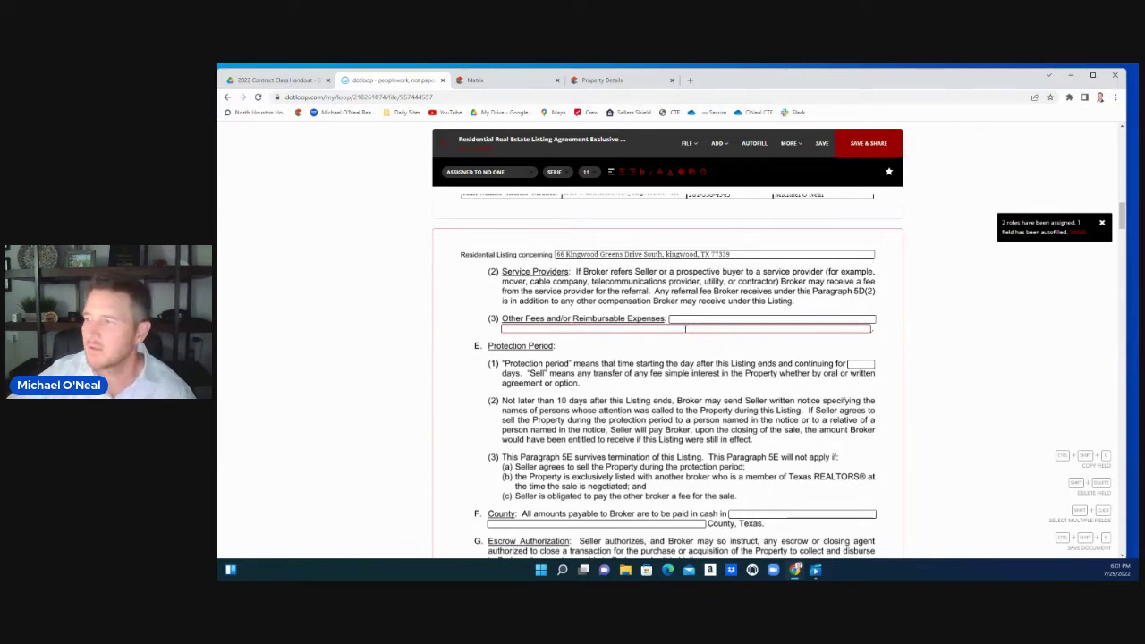
pyautogui.scroll(-2, 686, 328)
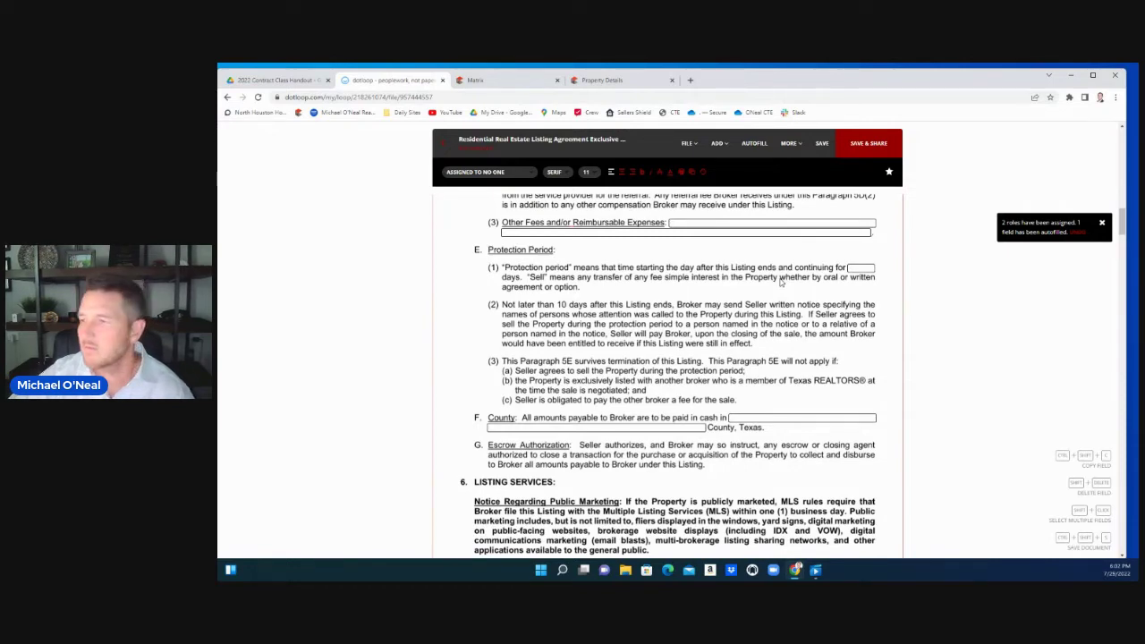
pyautogui.scroll(-3, 781, 281)
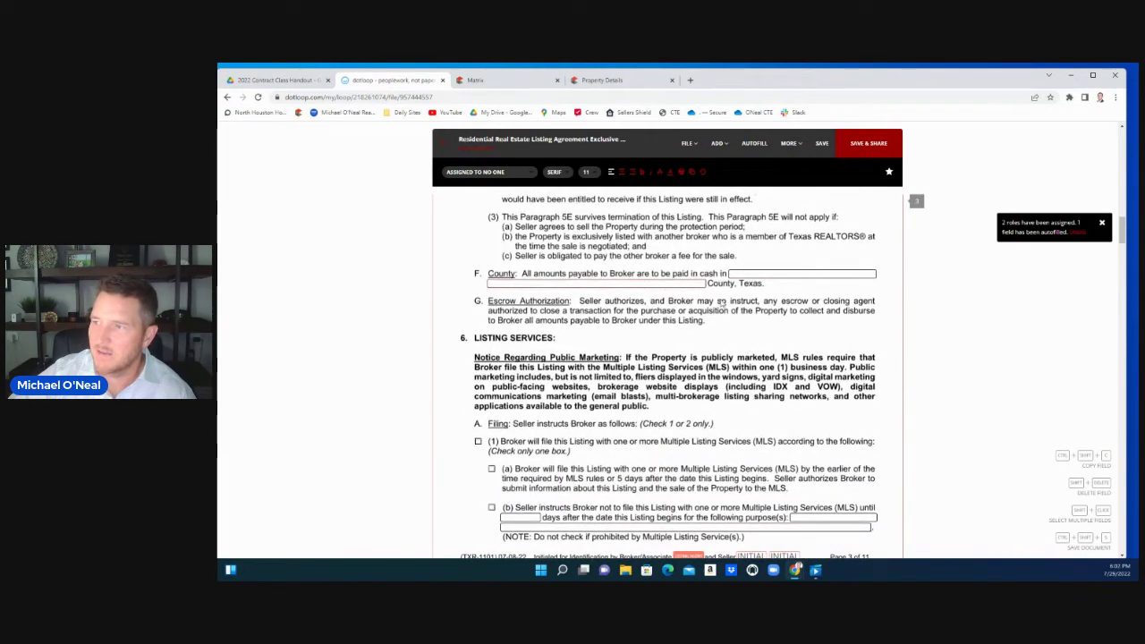
pyautogui.scroll(-2, 644, 300)
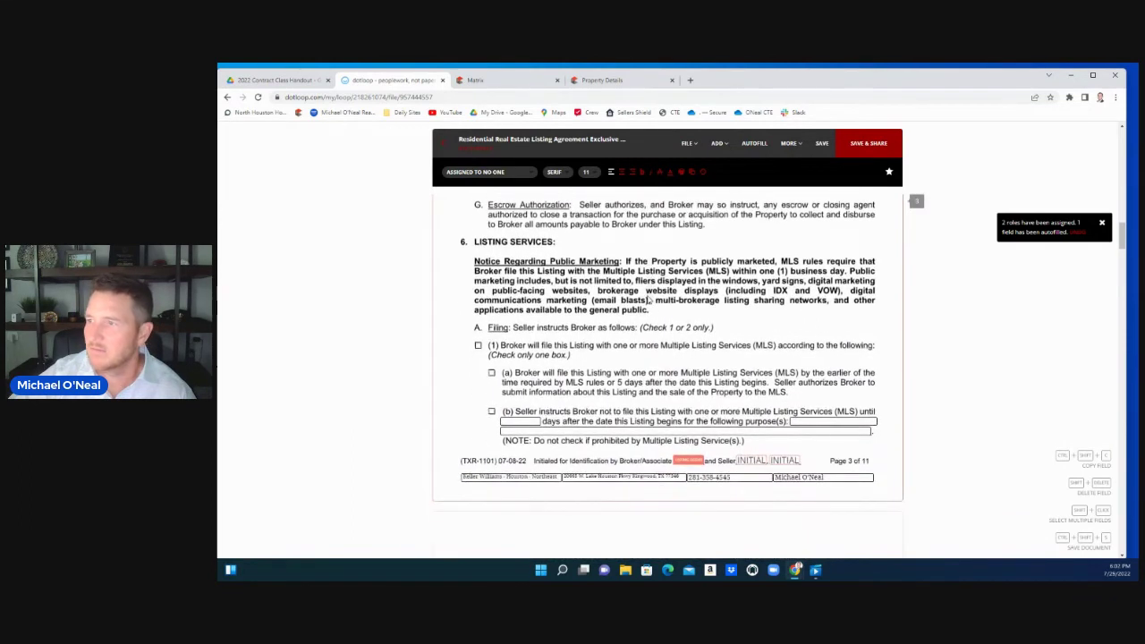
pyautogui.scroll(-1, 544, 282)
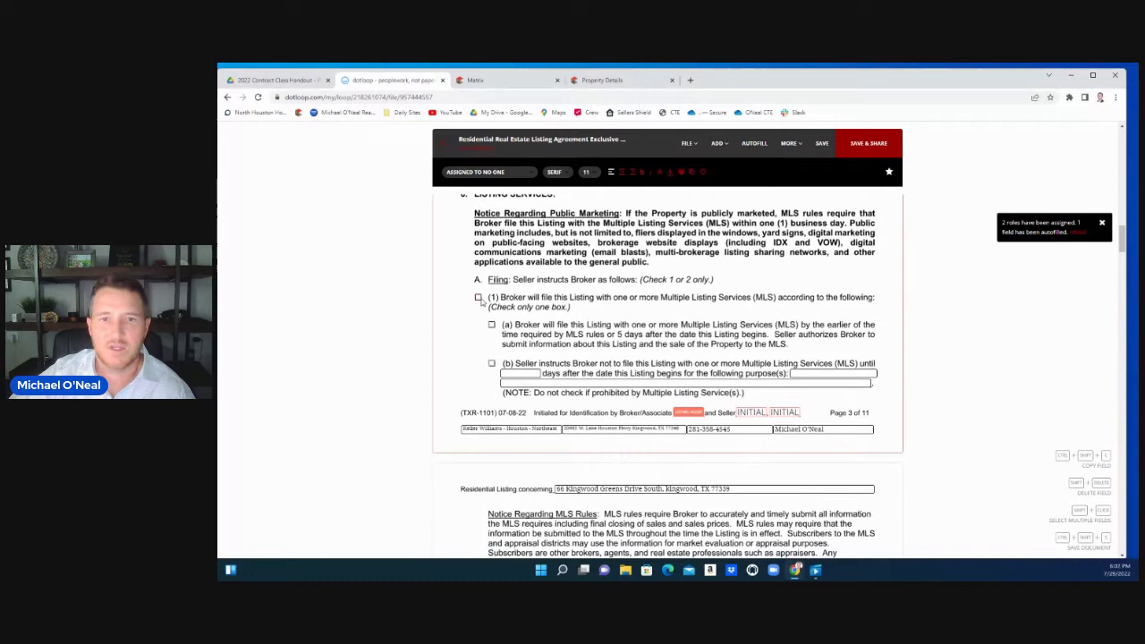
# Choose the broker-files-with-MLS option and option (b) to delay MLS filing
pyautogui.click(479, 298)
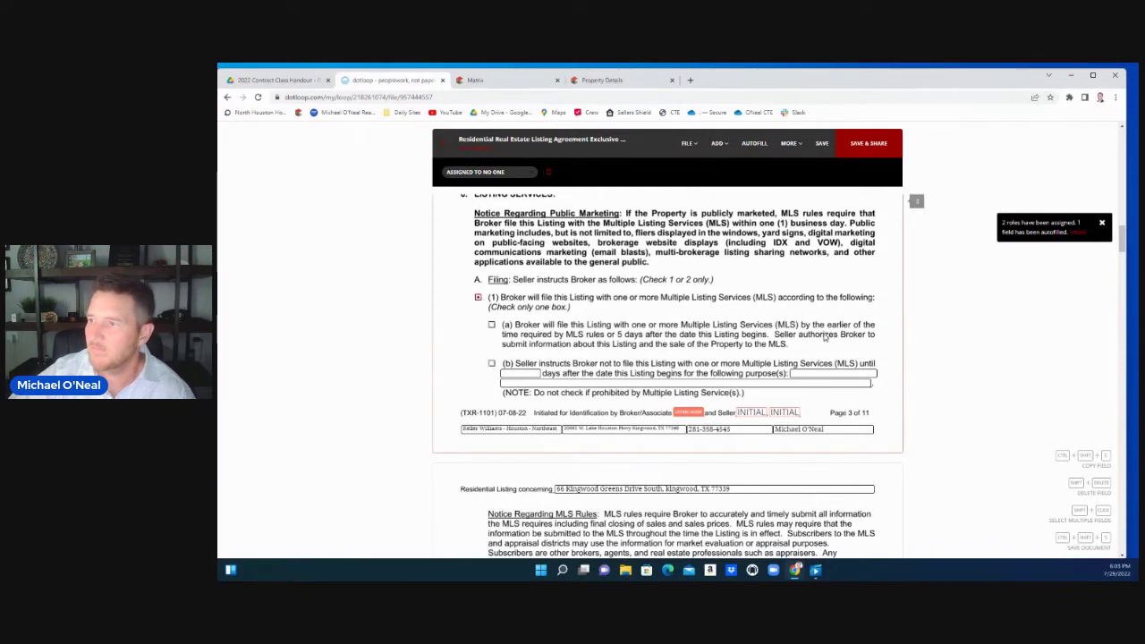
pyautogui.scroll(-1, 827, 338)
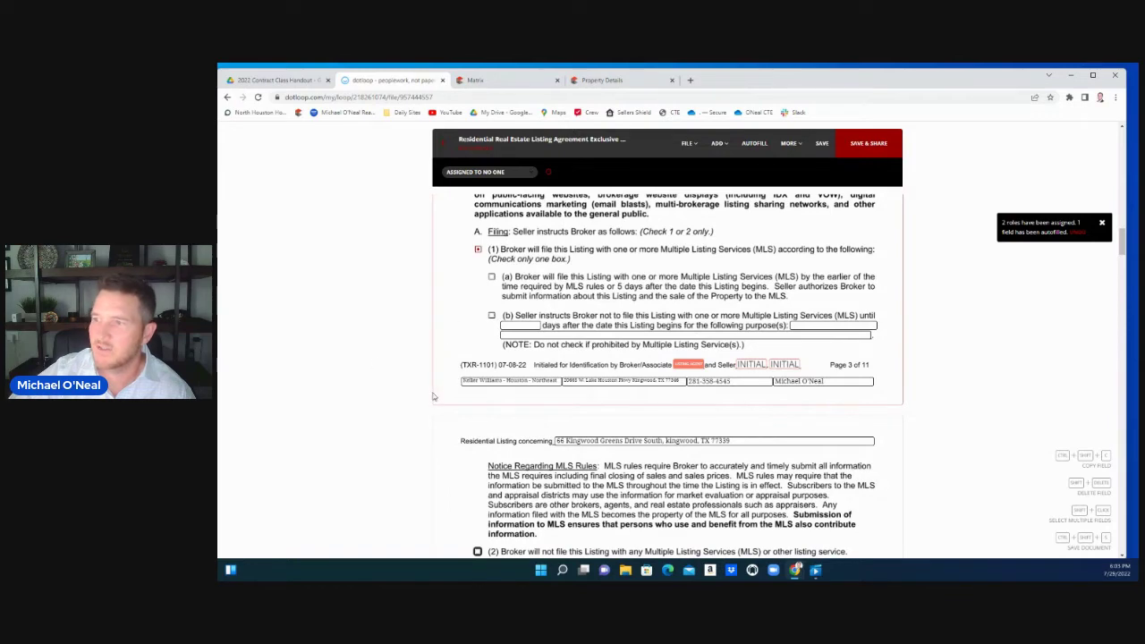
pyautogui.click(491, 317)
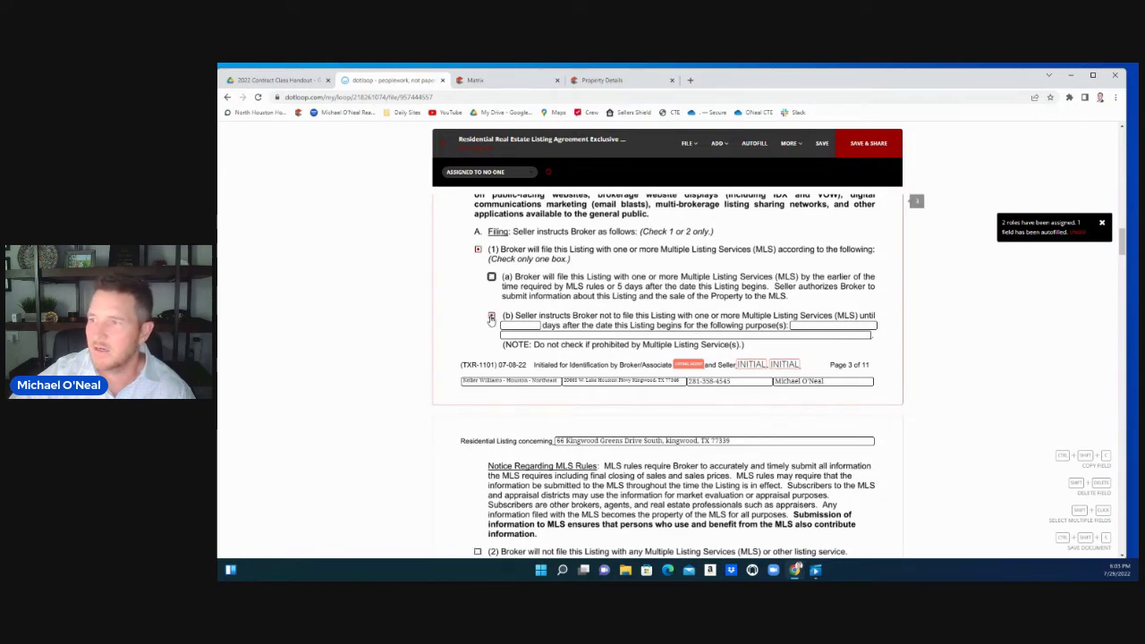
pyautogui.scroll(-3, 466, 343)
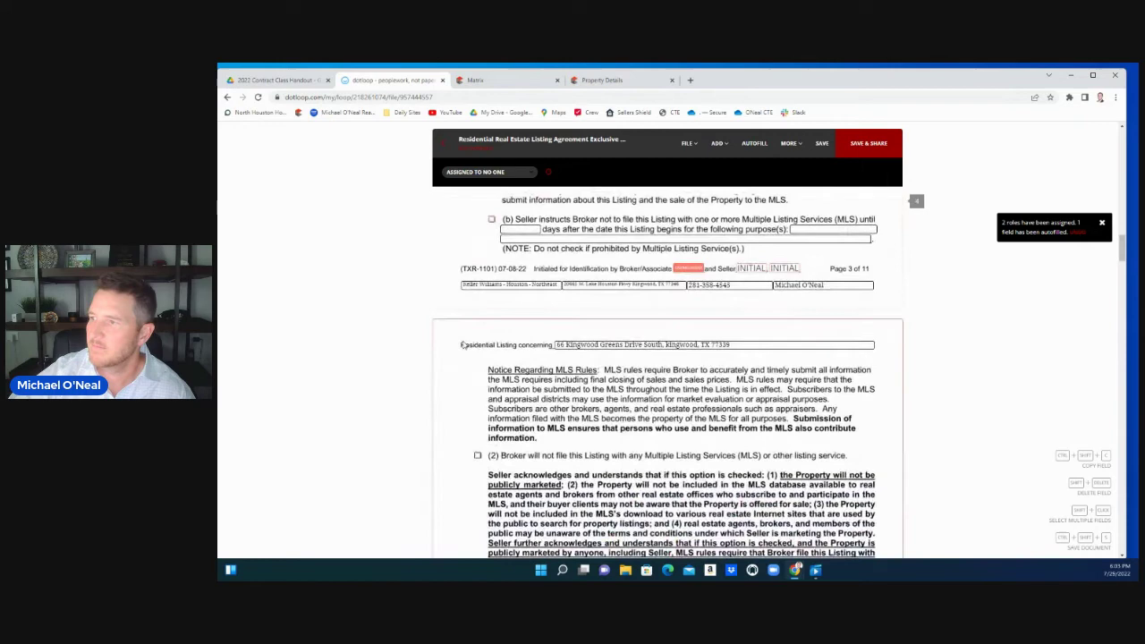
pyautogui.scroll(-4, 464, 344)
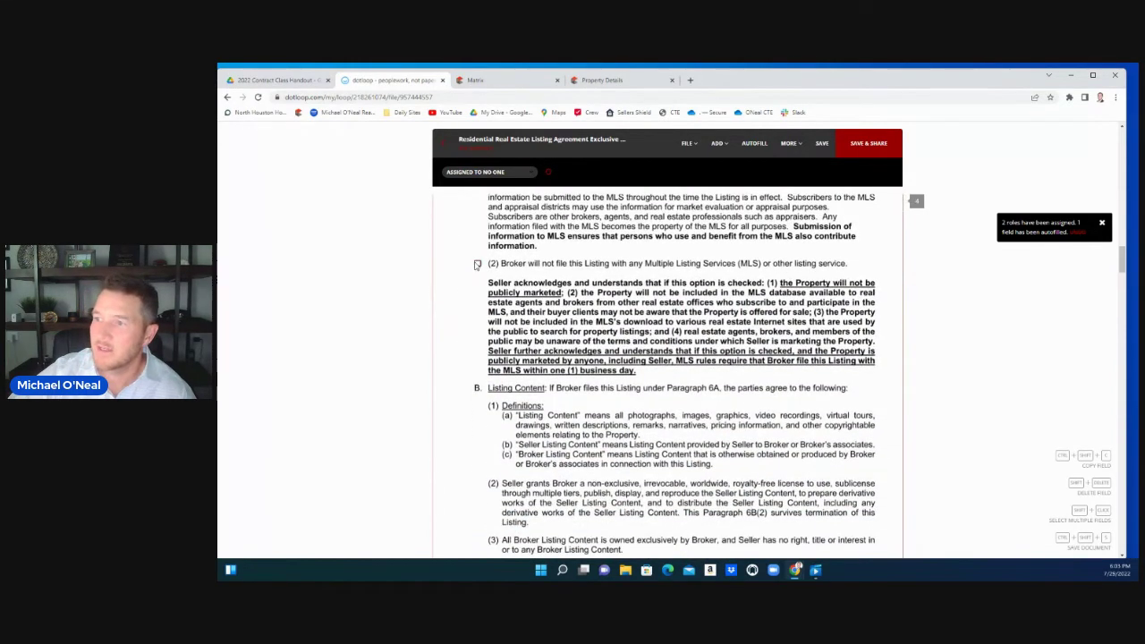
pyautogui.scroll(5, 464, 286)
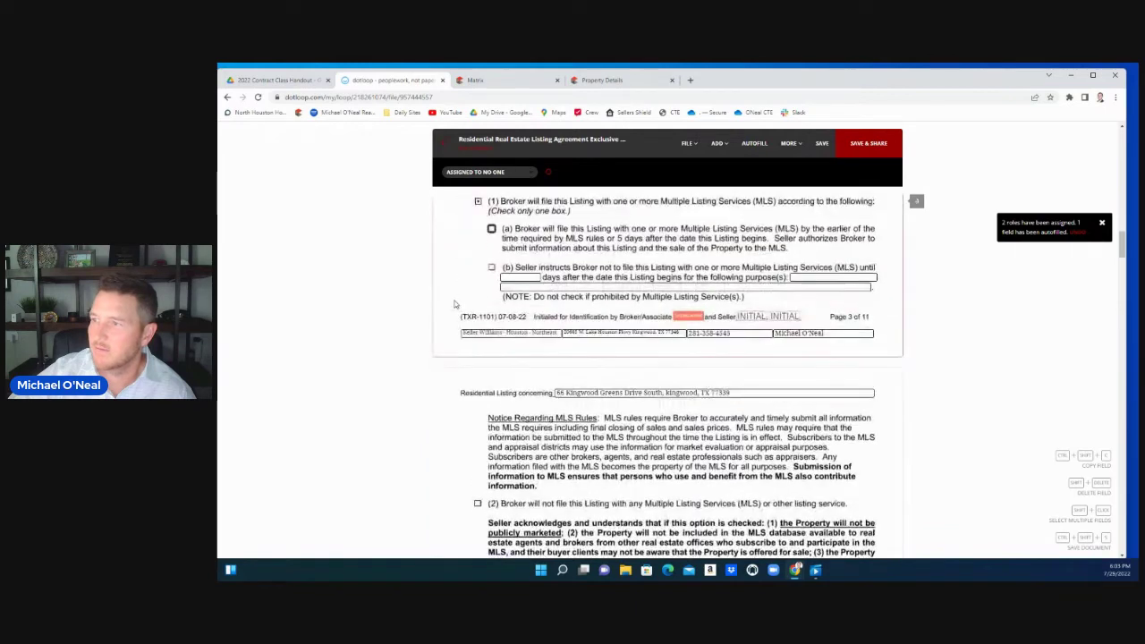
pyautogui.scroll(-2, 453, 306)
pyautogui.scroll(-2, 454, 309)
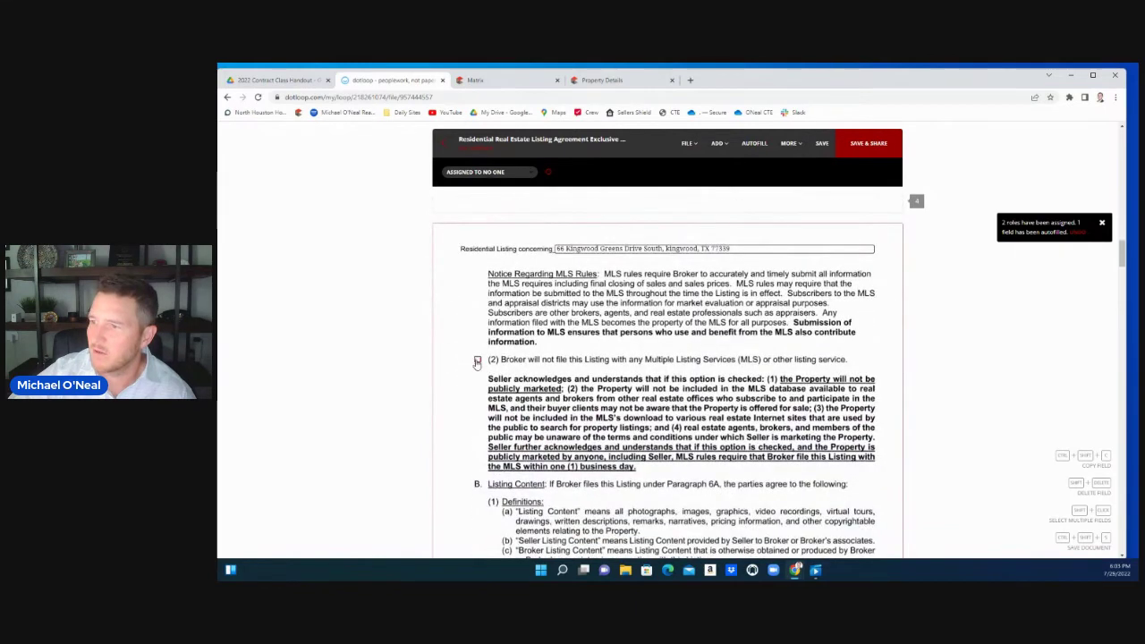
pyautogui.scroll(3, 455, 369)
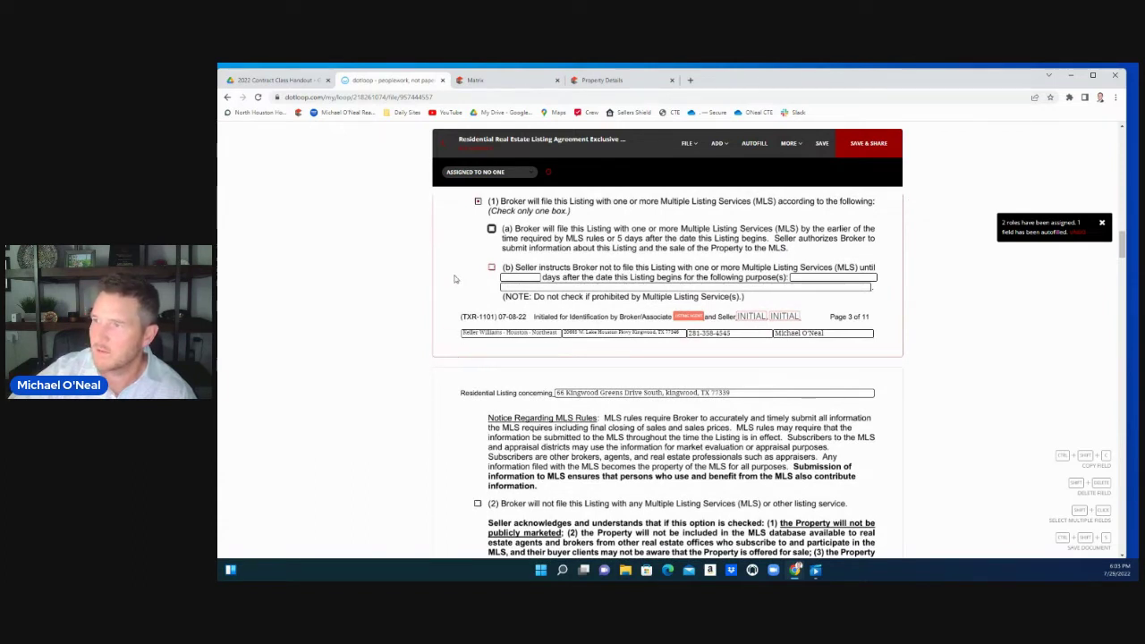
# Check 'Seller instructs Broker not to file' and '(2) Broker will not file this Listing with any MLS'
pyautogui.click(491, 269)
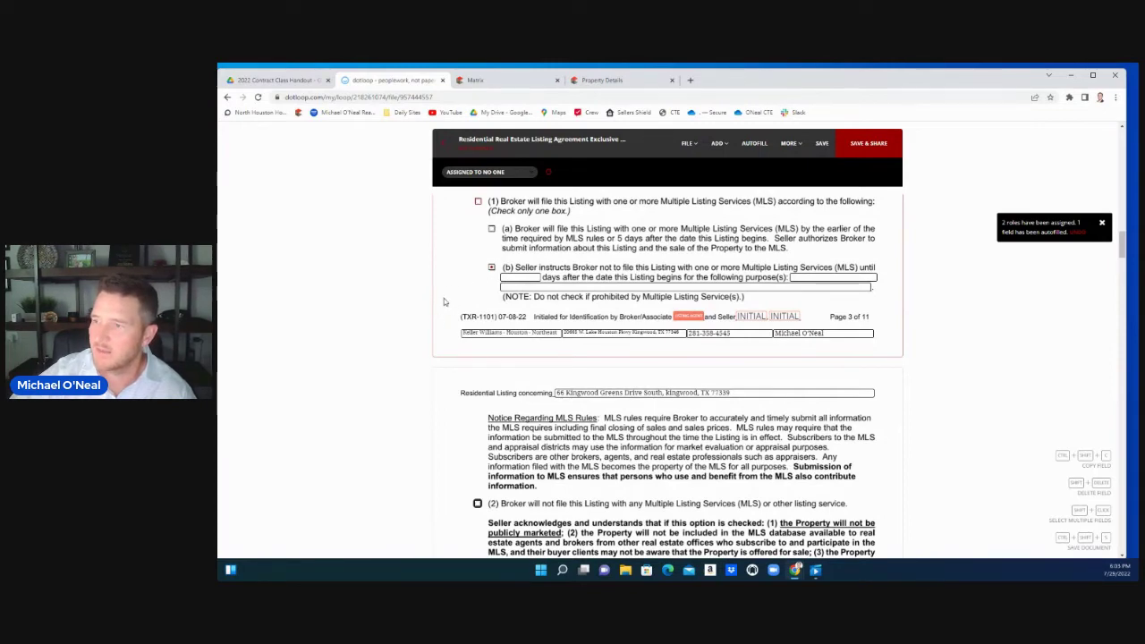
pyautogui.scroll(-1, 444, 300)
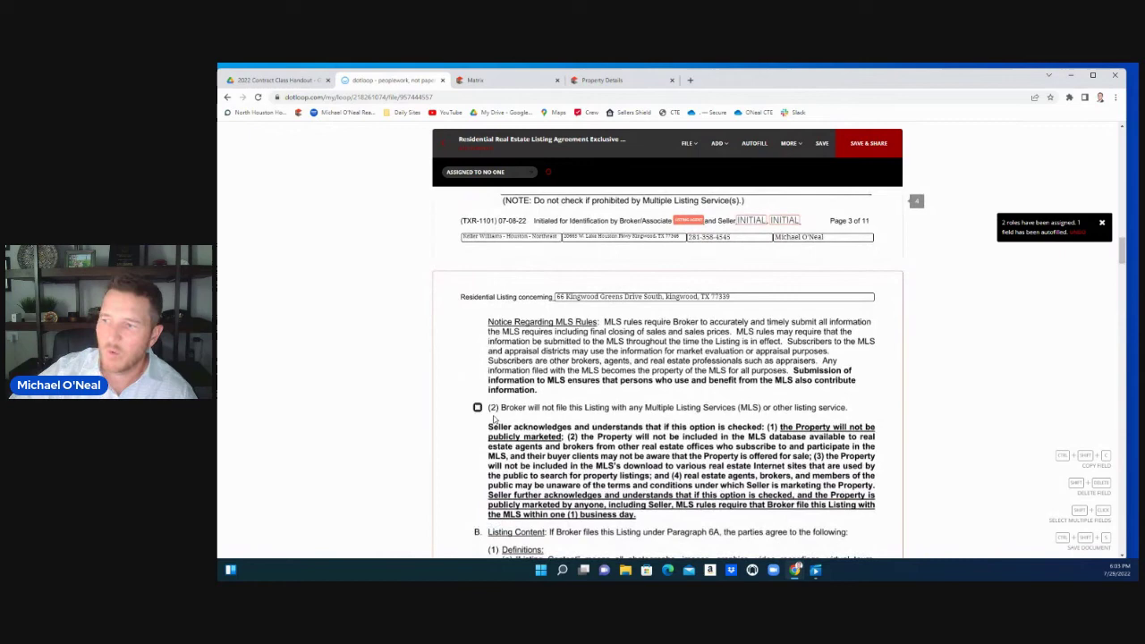
pyautogui.click(477, 408)
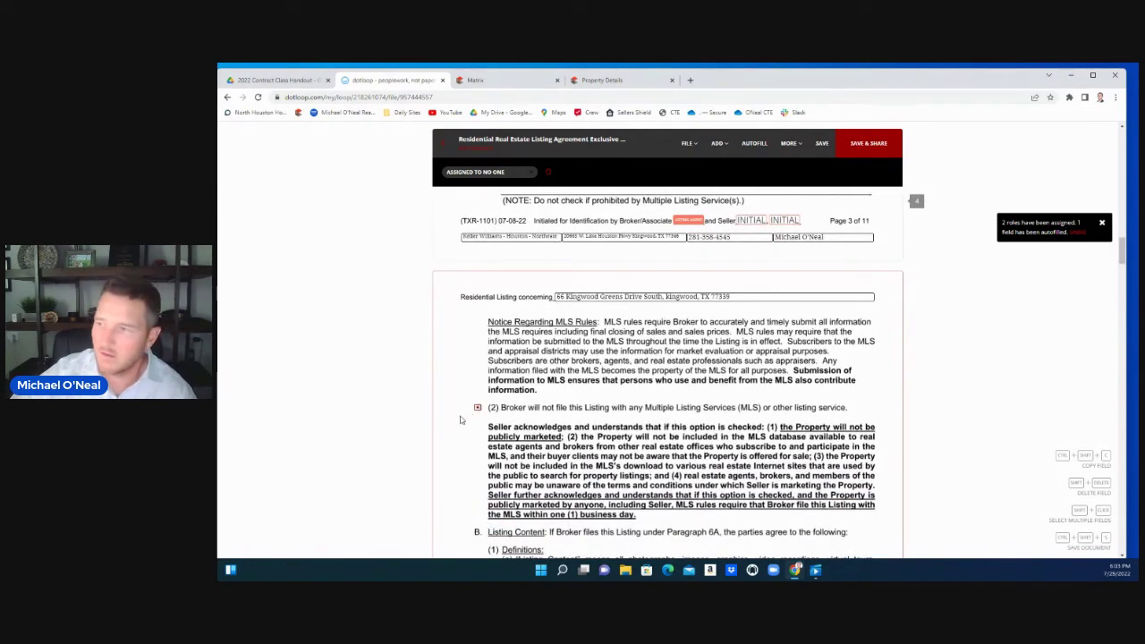
pyautogui.scroll(-1, 457, 421)
# Enter SHOWINGTIME in the 7B Scheduling Companies field
pyautogui.scroll(-4, 457, 421)
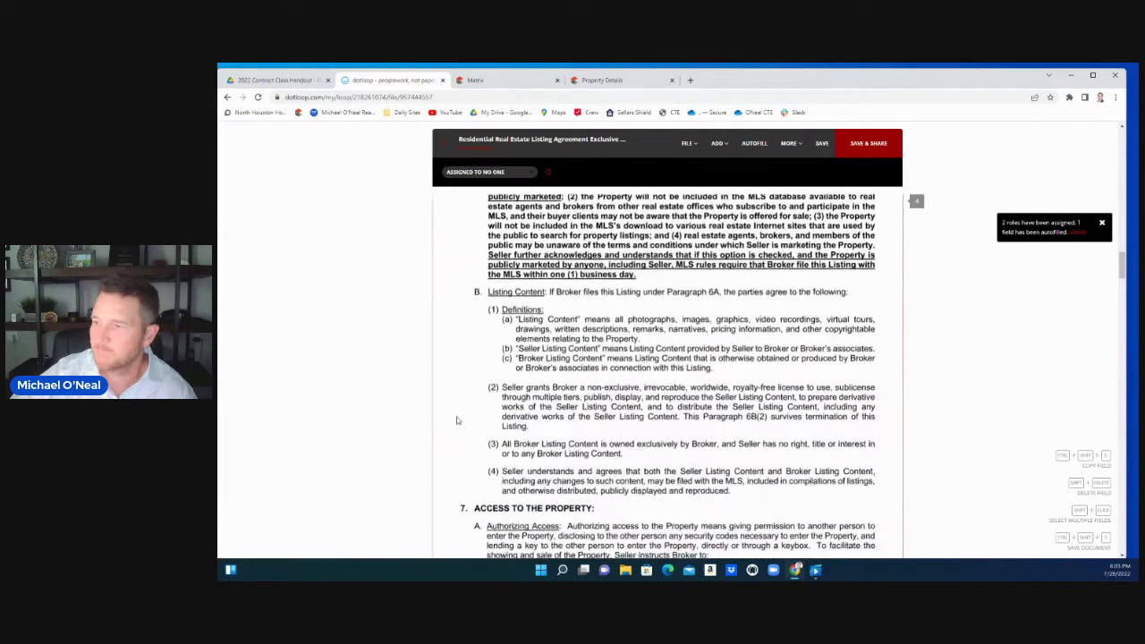
pyautogui.scroll(-3, 455, 421)
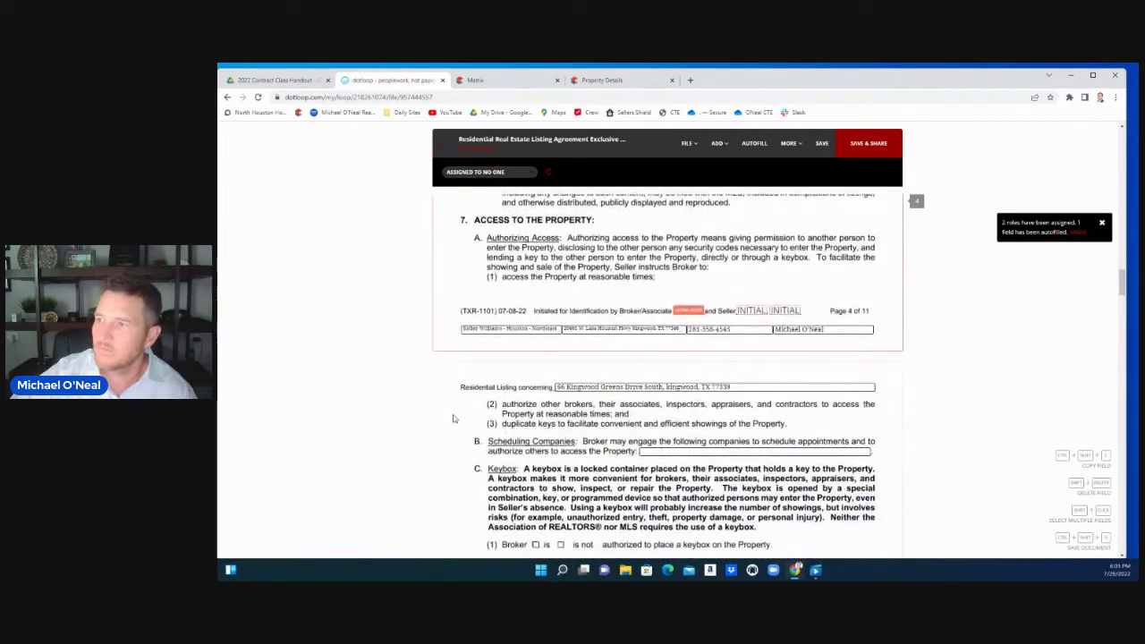
pyautogui.scroll(-1, 429, 396)
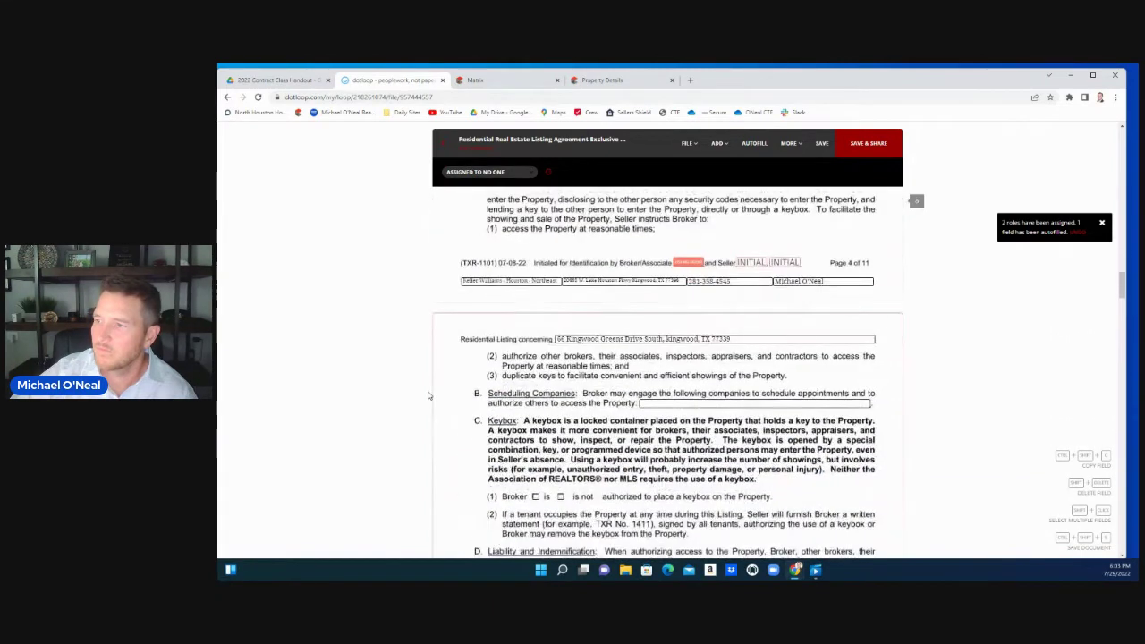
pyautogui.scroll(1, 444, 358)
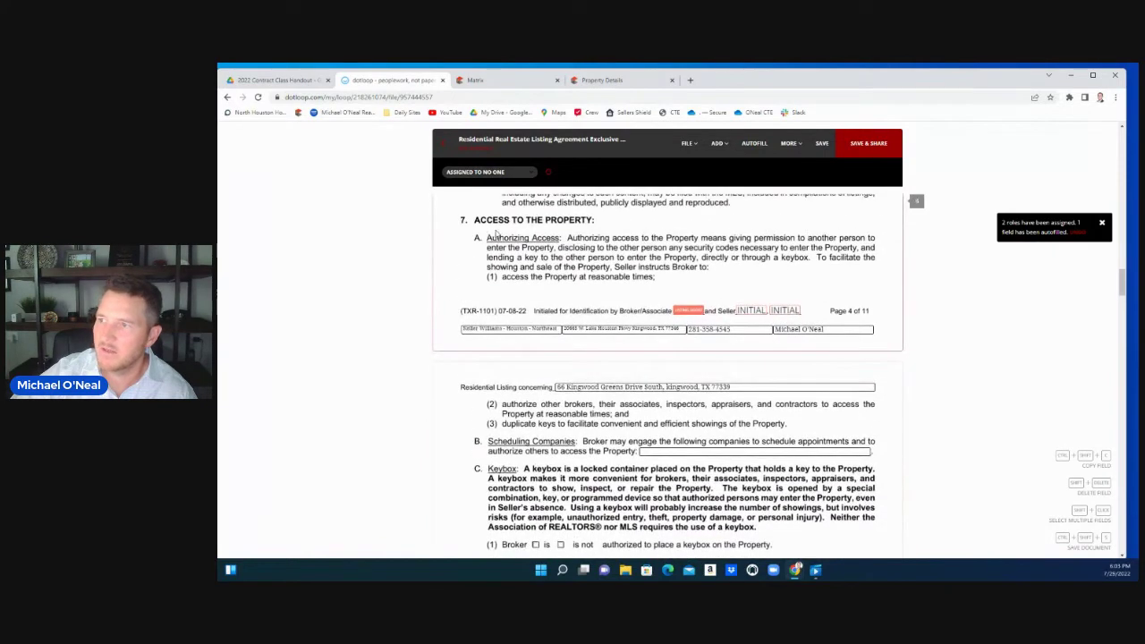
pyautogui.scroll(-2, 442, 355)
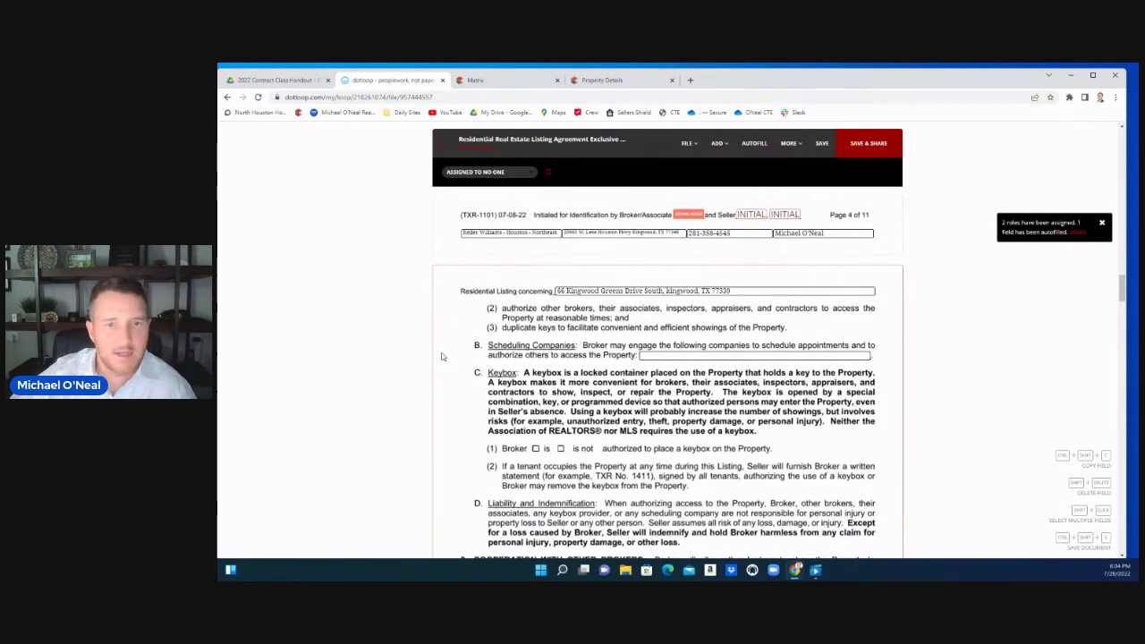
pyautogui.click(644, 355)
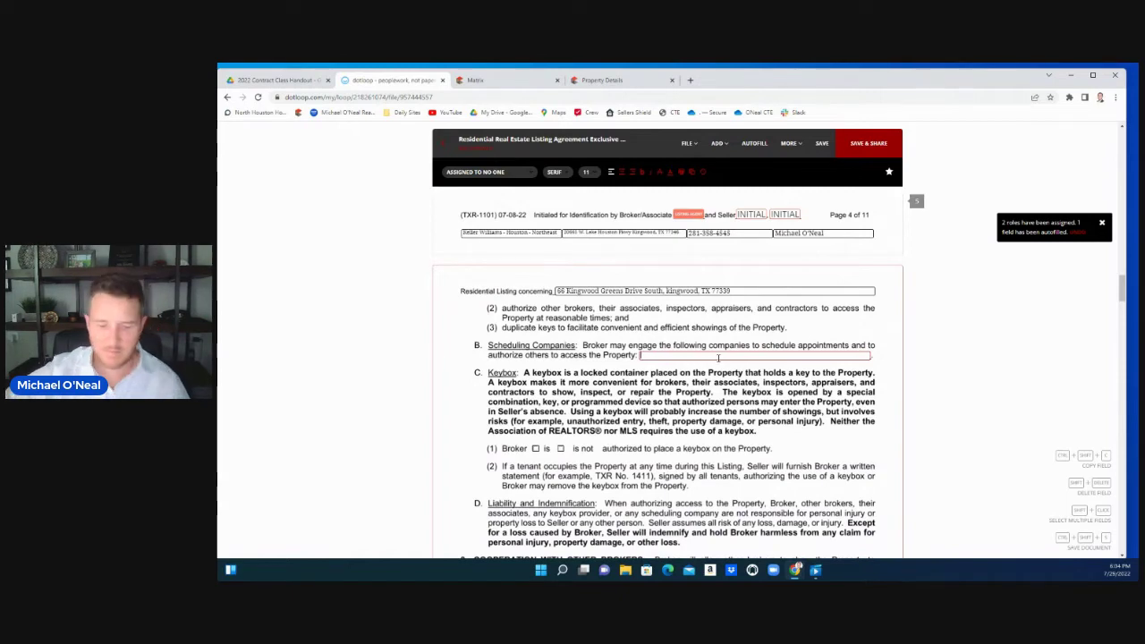
pyautogui.write('SHOWINGTIME')
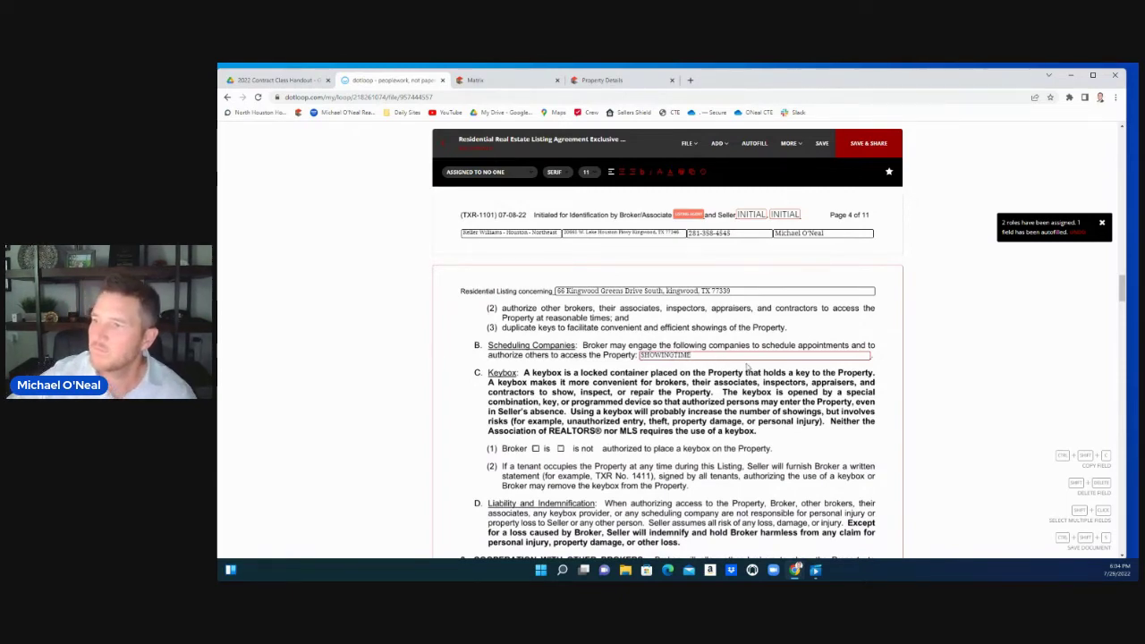
pyautogui.scroll(-1, 720, 362)
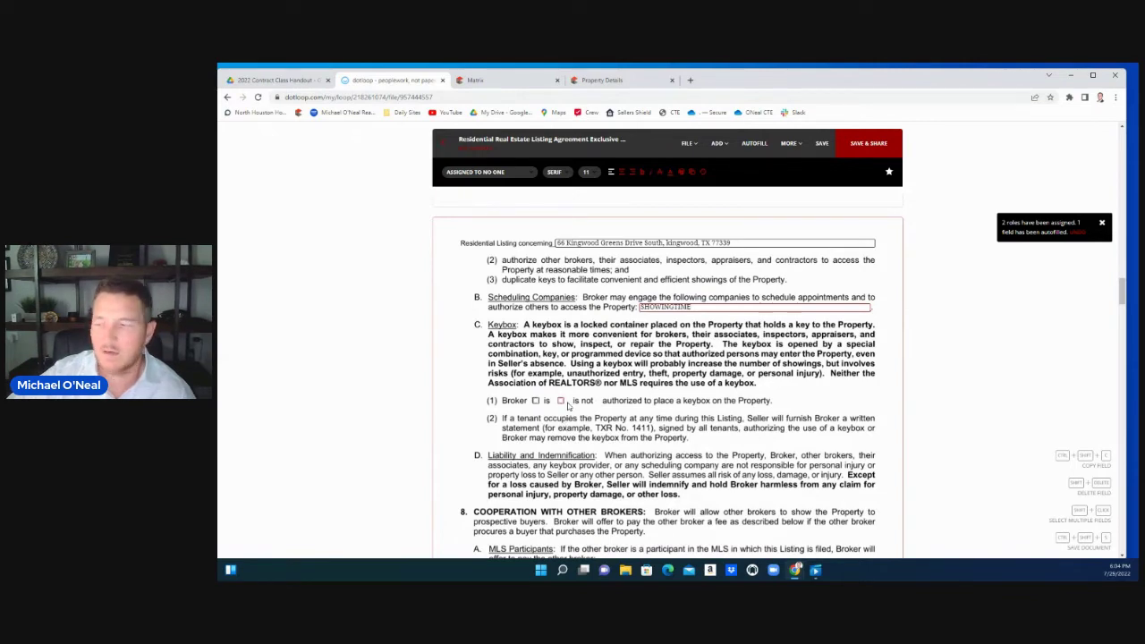
# Fill paragraph 8's fee fields: 3% for non-MLS buyer's brokers and 0% for non-MLS subagents
pyautogui.scroll(-5, 568, 405)
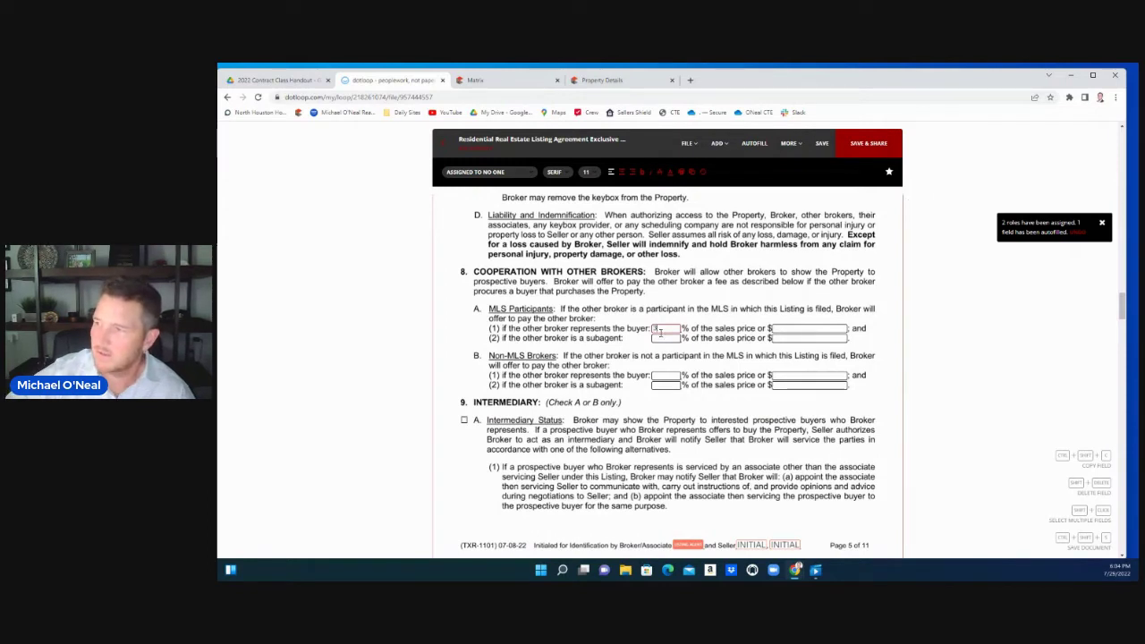
pyautogui.click(658, 337)
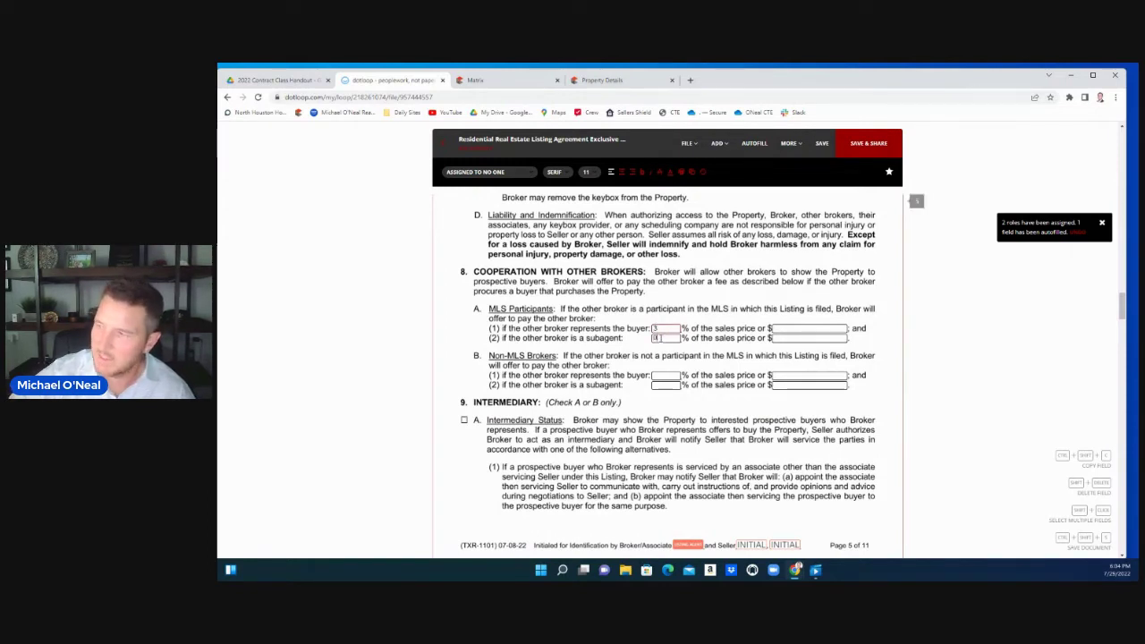
pyautogui.click(659, 374)
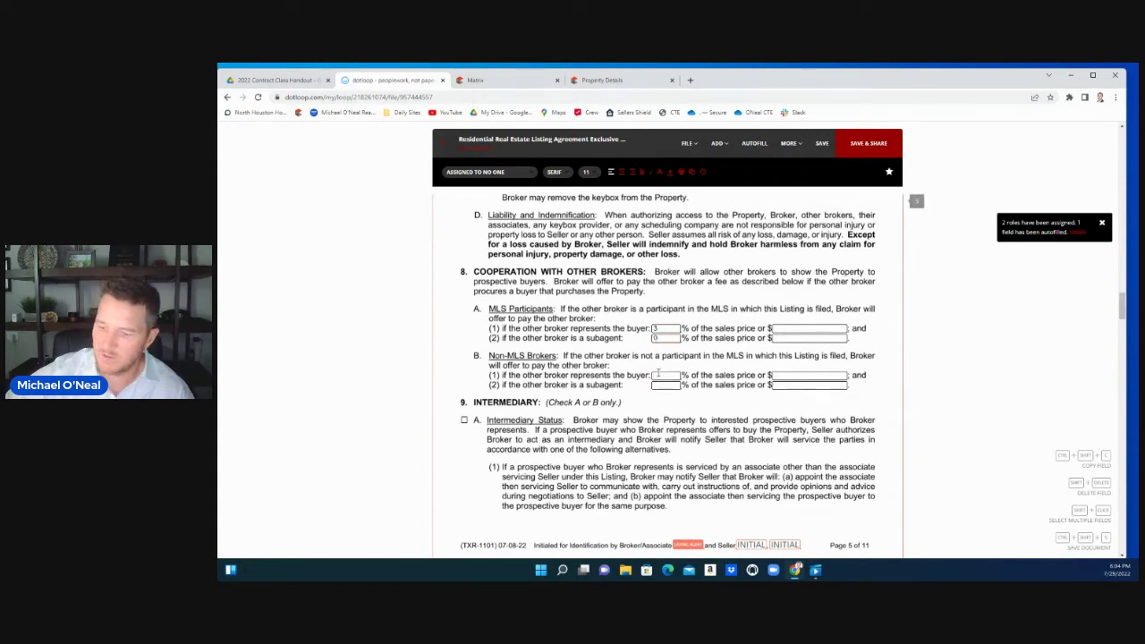
pyautogui.write('3')
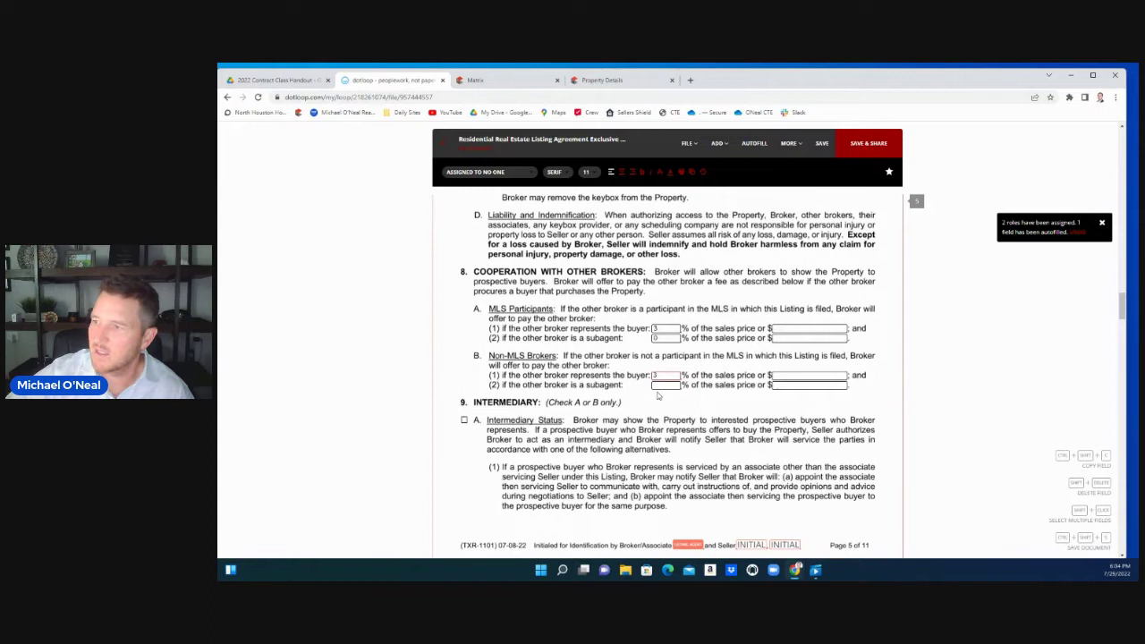
pyautogui.click(665, 385)
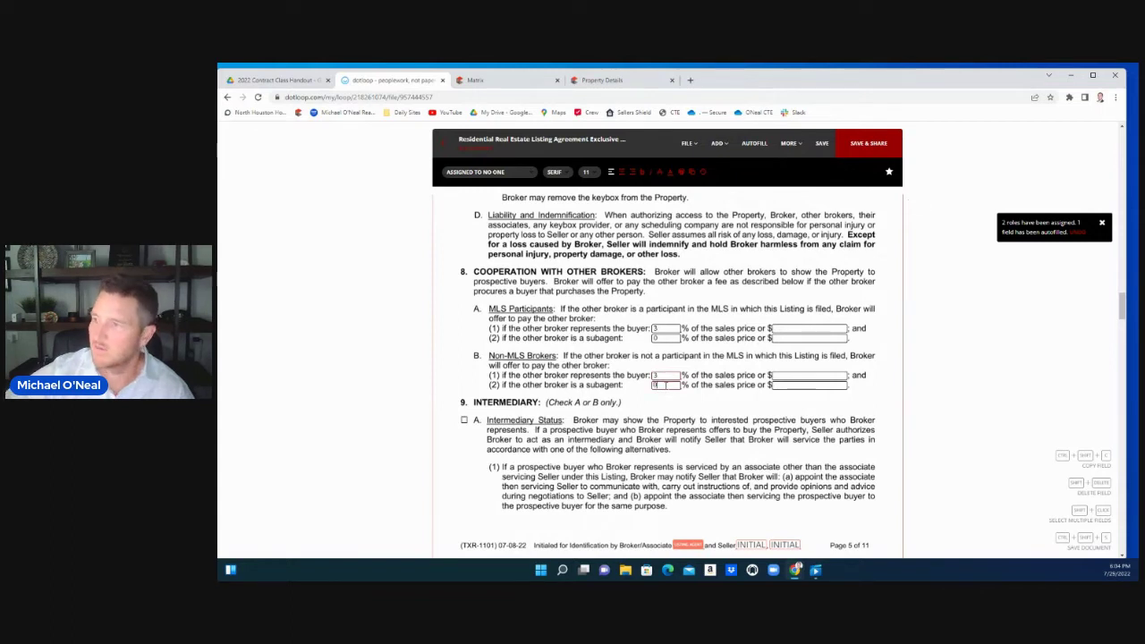
pyautogui.write('0')
pyautogui.scroll(-2, 555, 358)
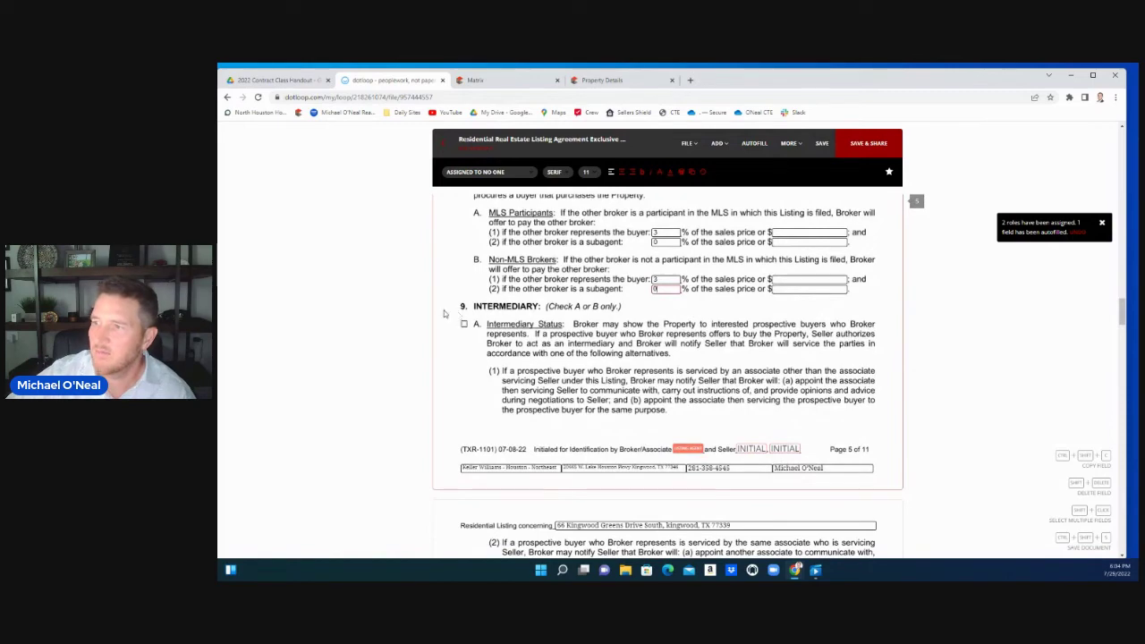
pyautogui.scroll(-1, 428, 314)
pyautogui.scroll(-1, 427, 313)
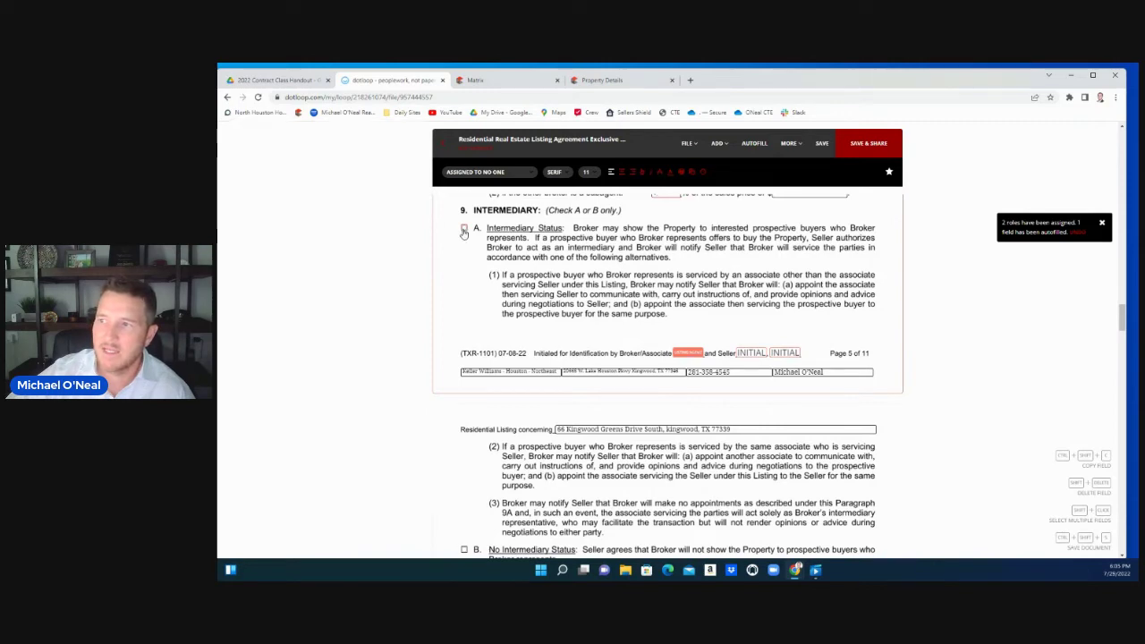
pyautogui.scroll(-3, 462, 398)
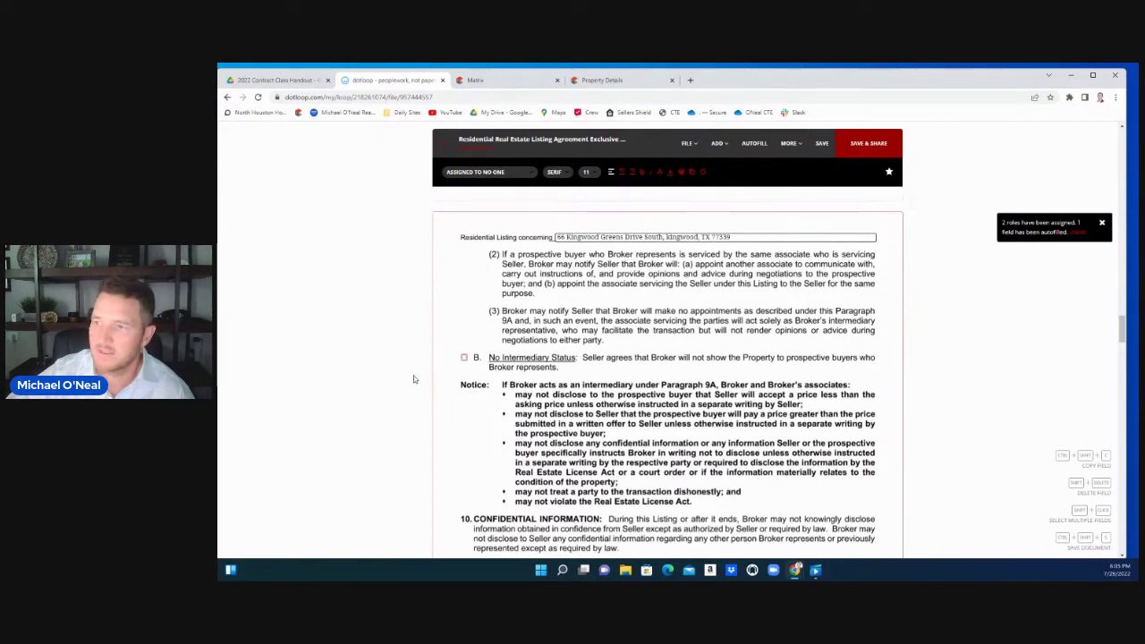
pyautogui.scroll(-5, 414, 379)
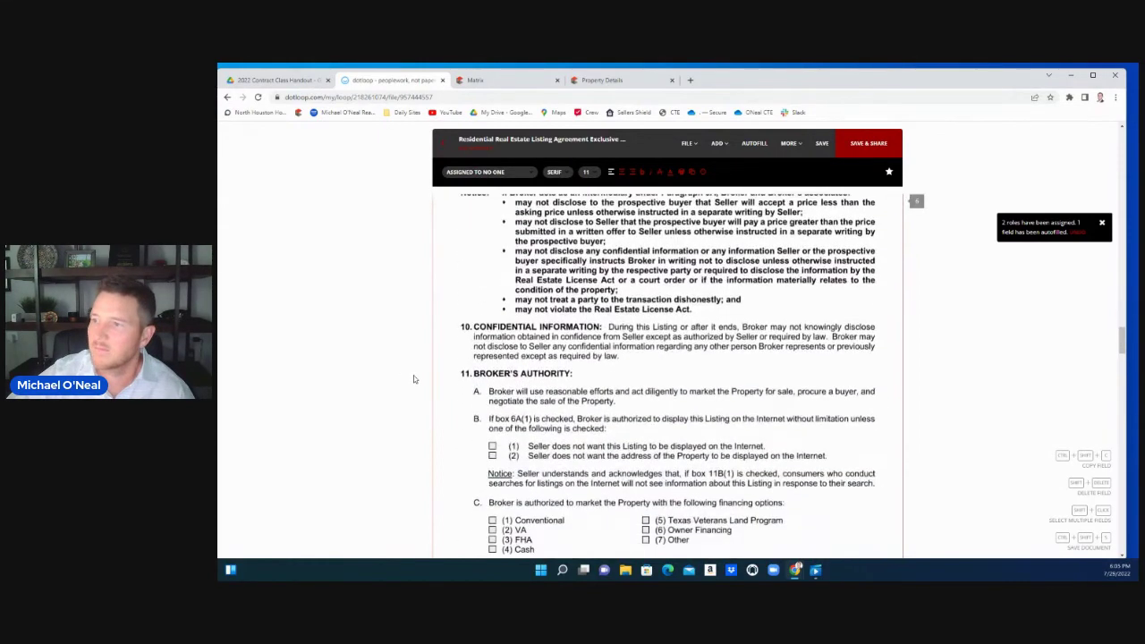
pyautogui.scroll(1, 414, 379)
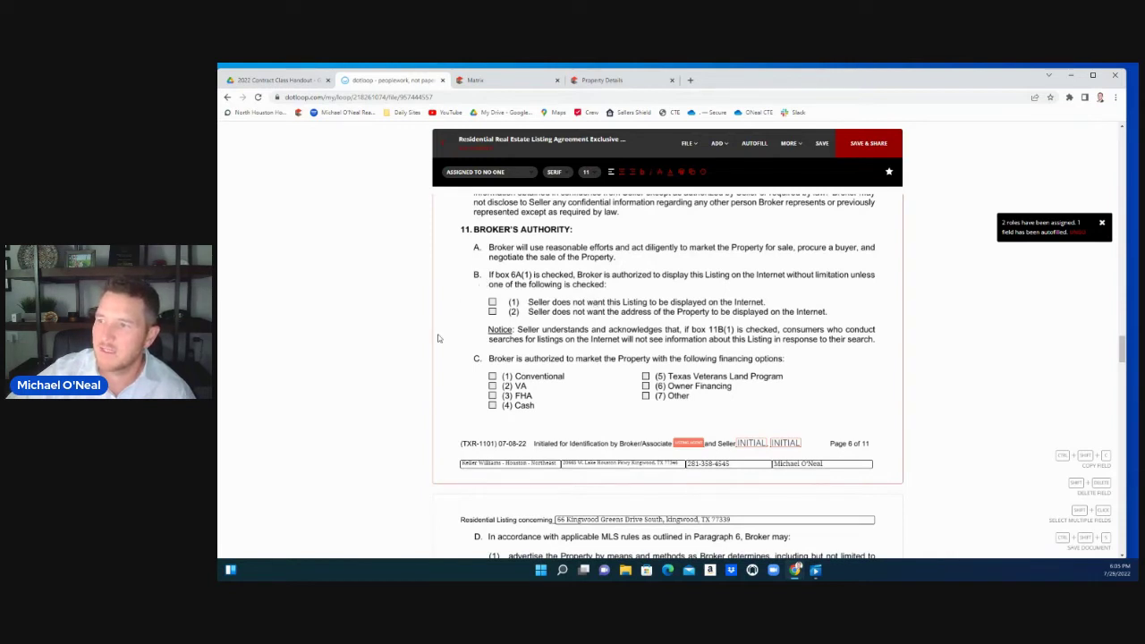
pyautogui.scroll(-1, 439, 338)
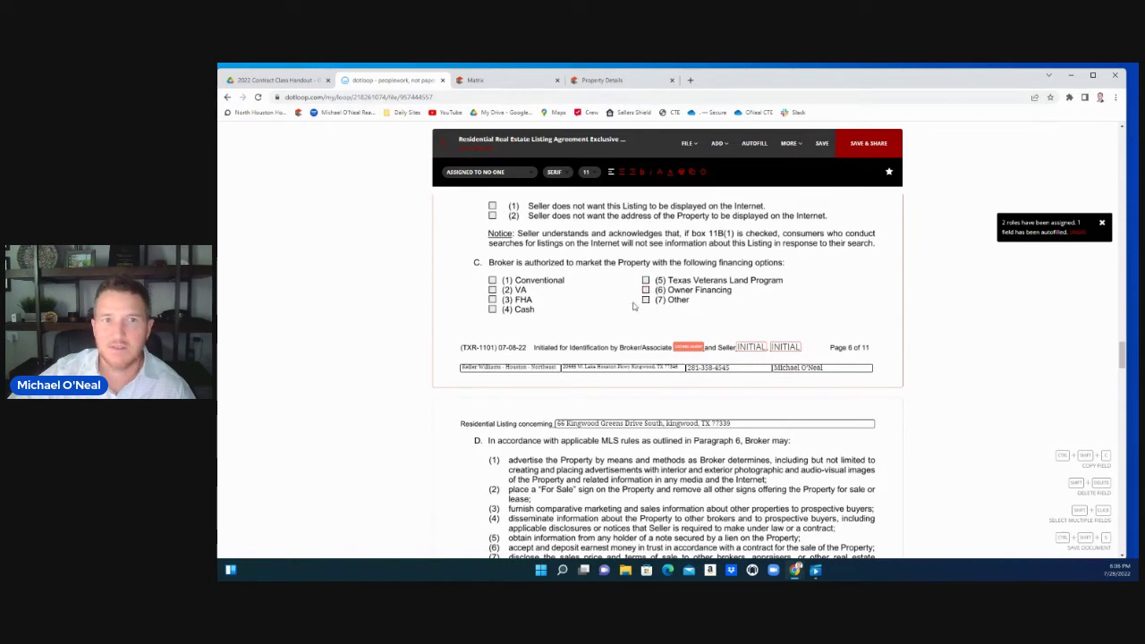
pyautogui.scroll(-5, 633, 306)
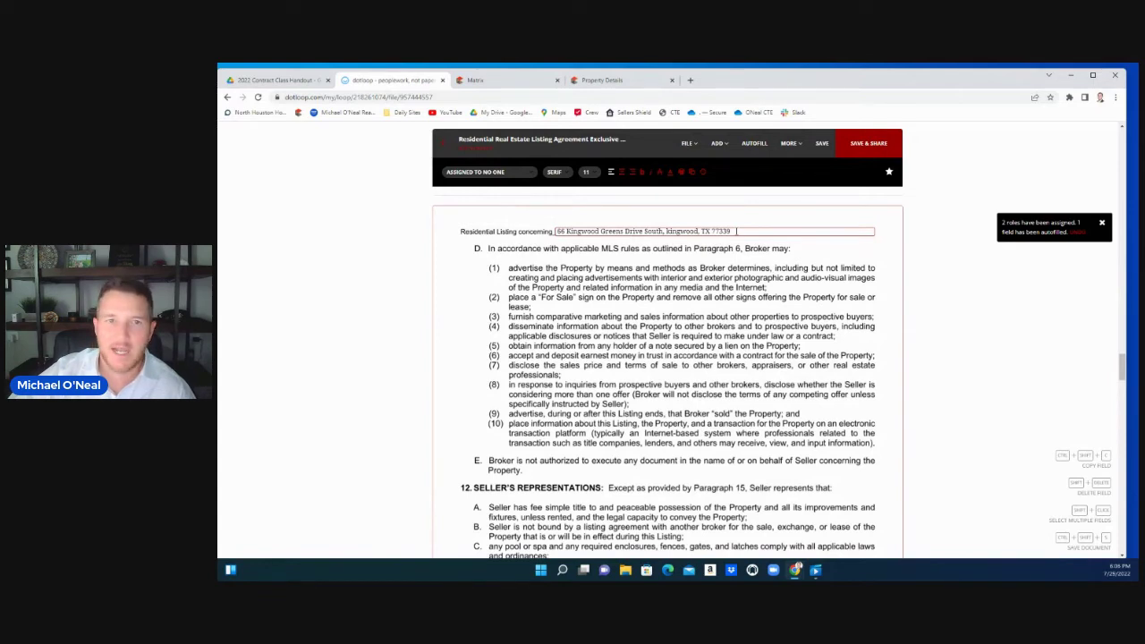
pyautogui.scroll(-5, 727, 274)
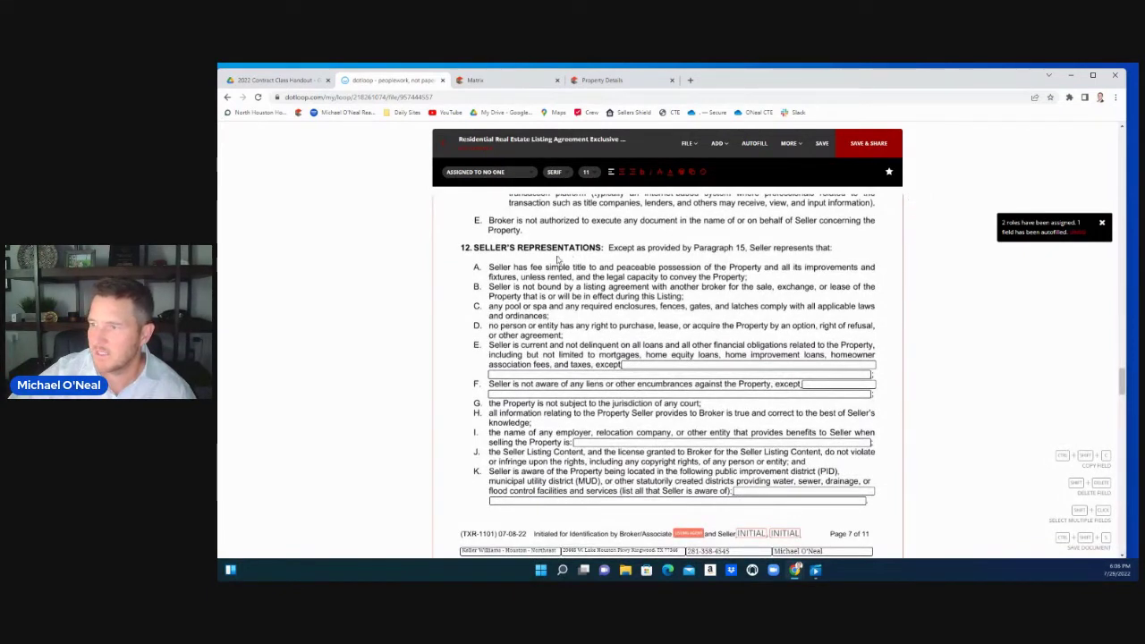
pyautogui.scroll(-1, 479, 329)
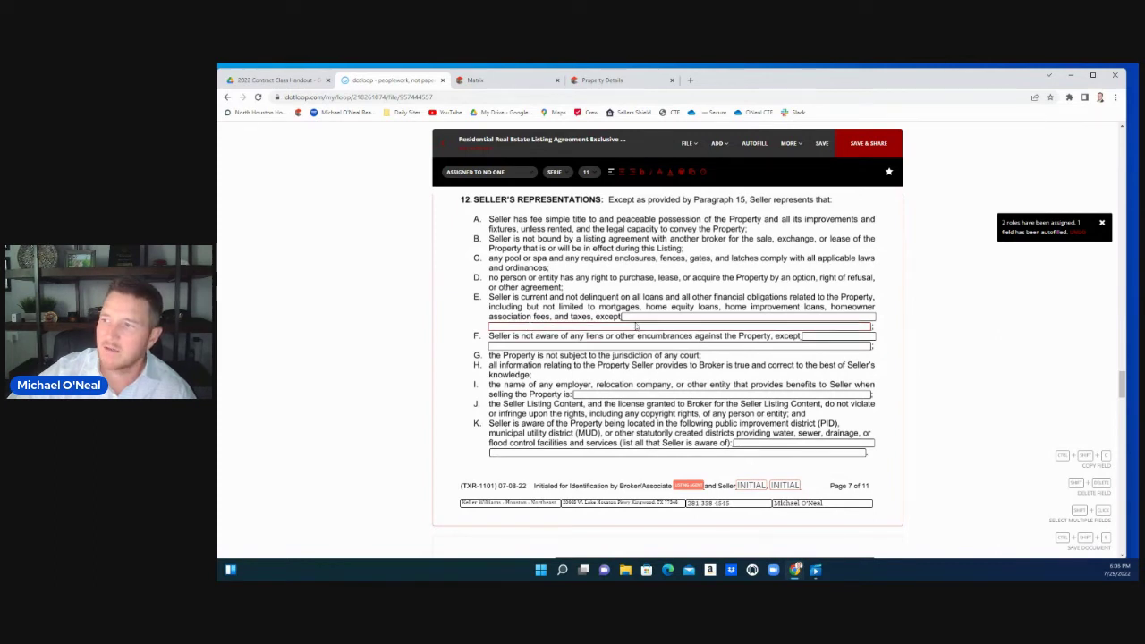
pyautogui.scroll(-1, 650, 367)
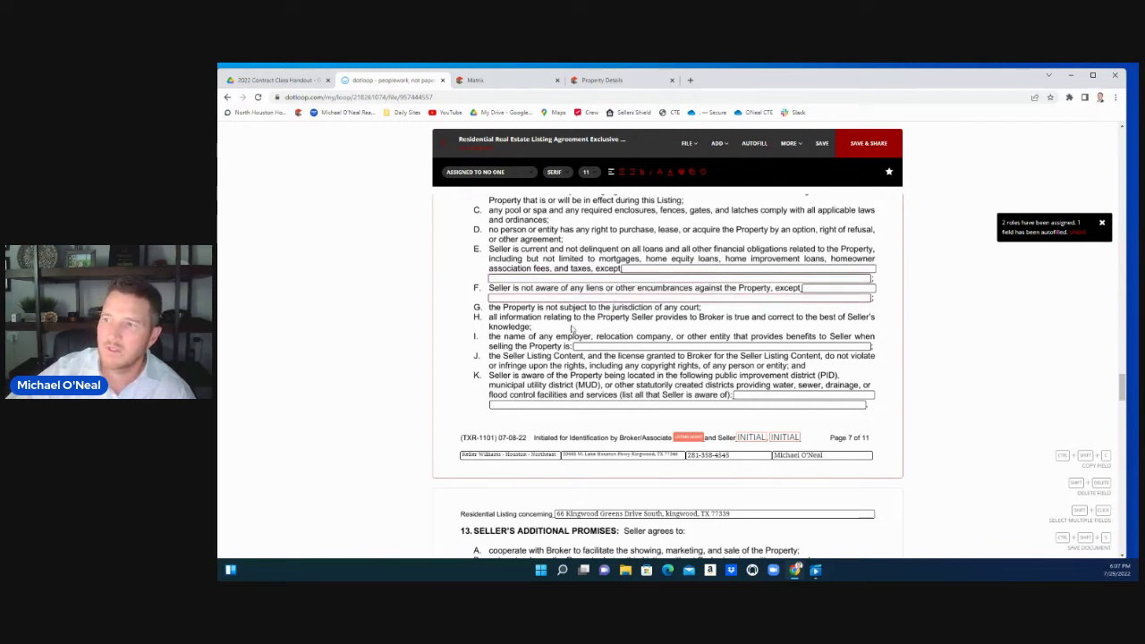
pyautogui.scroll(-1, 553, 354)
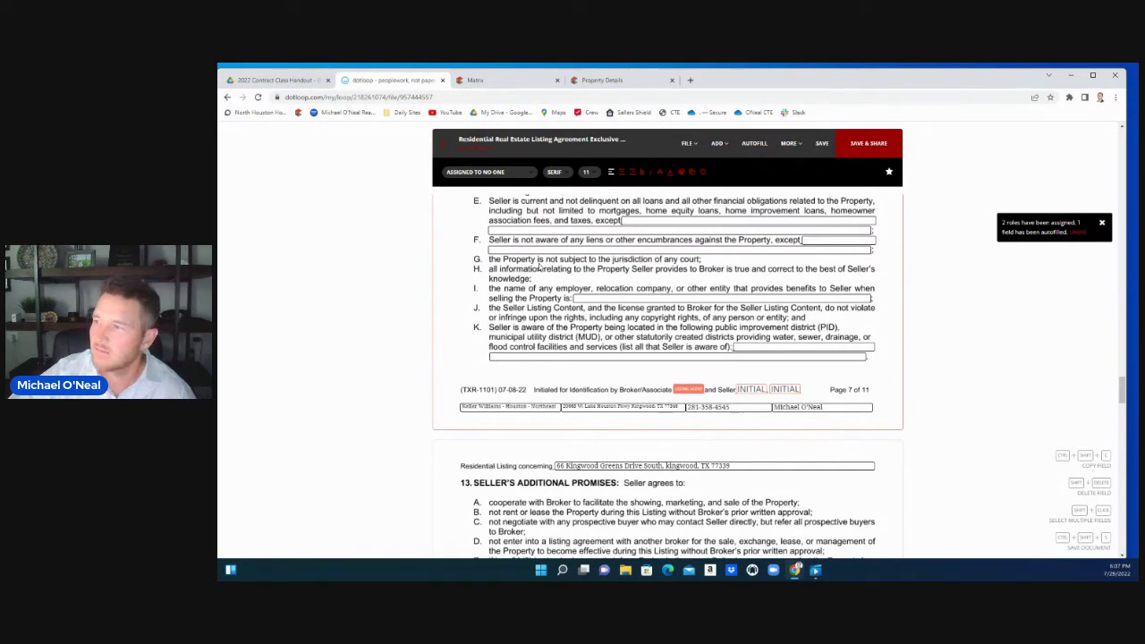
pyautogui.scroll(-2, 540, 266)
pyautogui.scroll(-2, 539, 264)
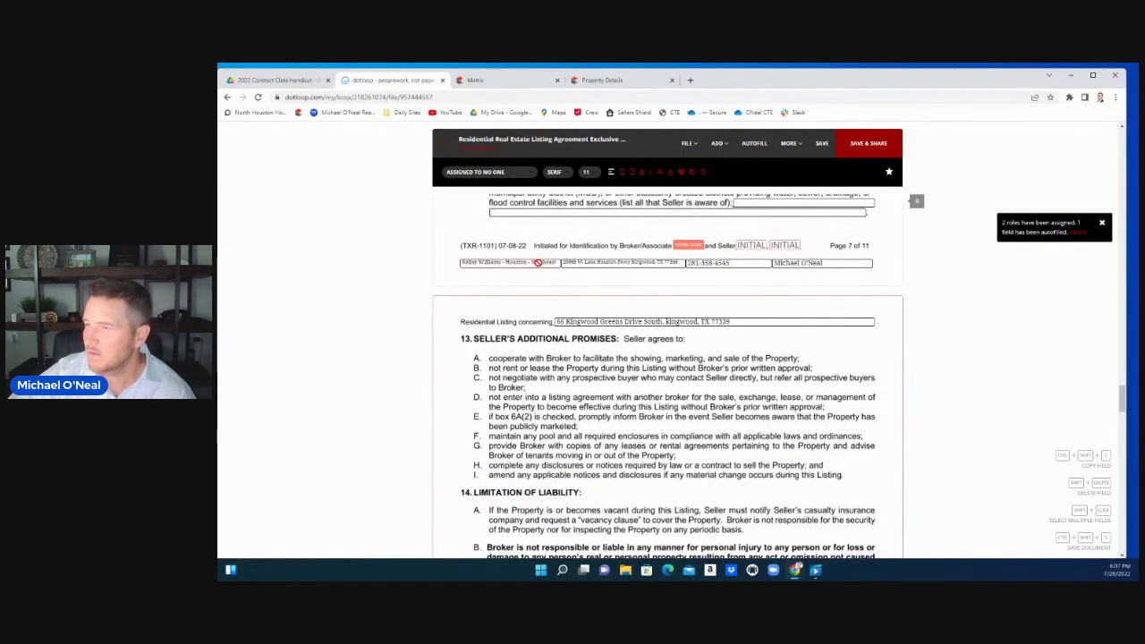
pyautogui.scroll(1, 538, 262)
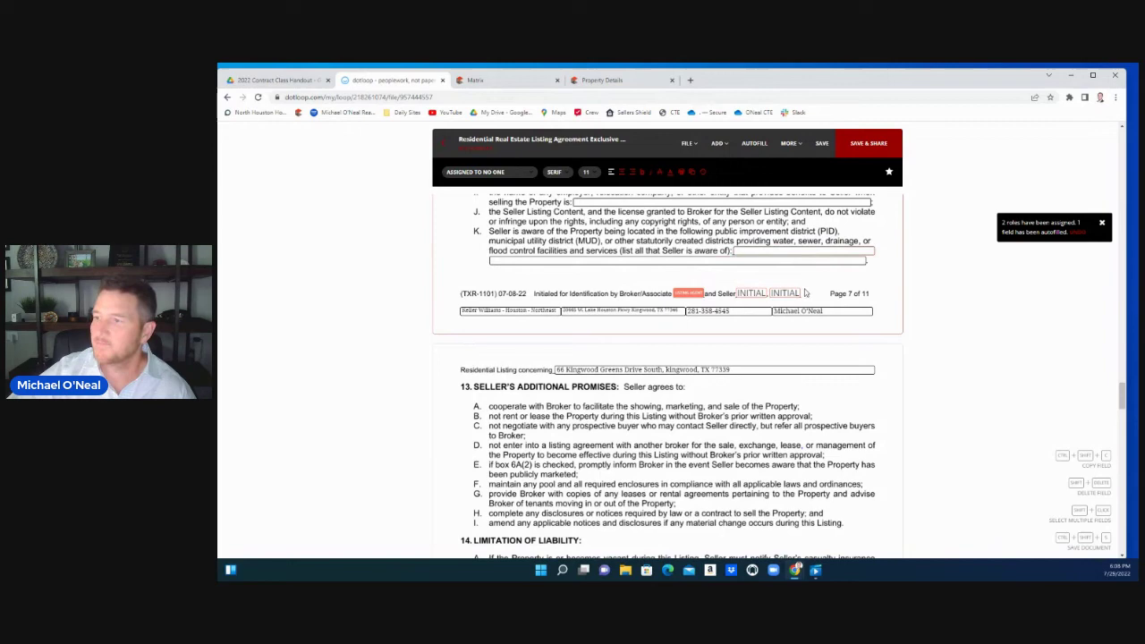
pyautogui.scroll(-2, 805, 293)
pyautogui.scroll(-1, 804, 293)
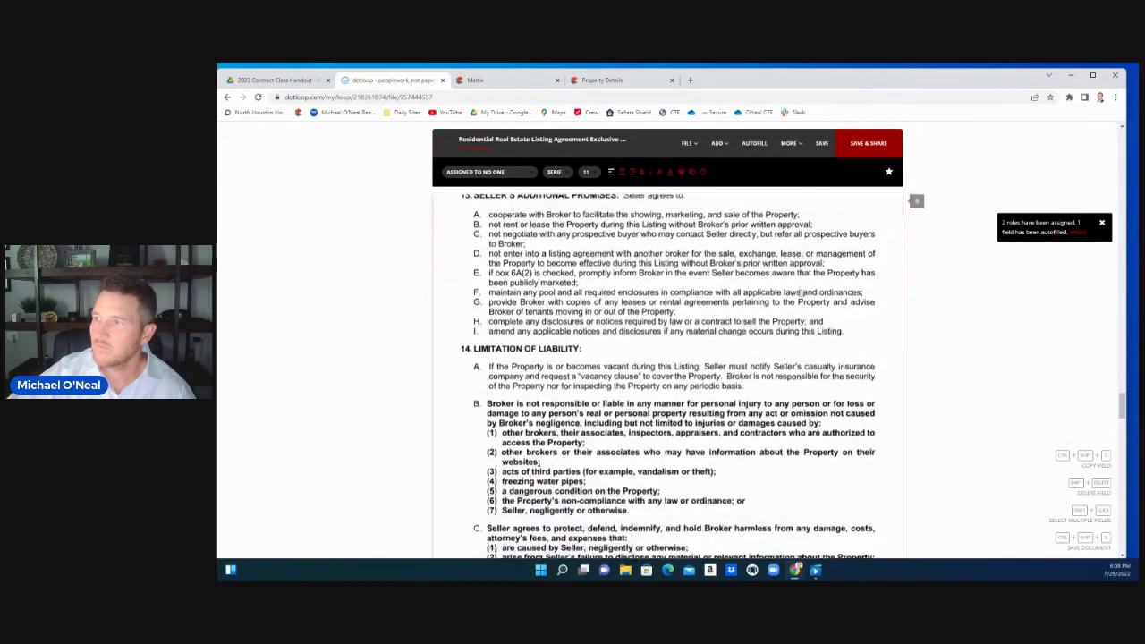
pyautogui.scroll(-2, 800, 292)
pyautogui.scroll(-3, 797, 292)
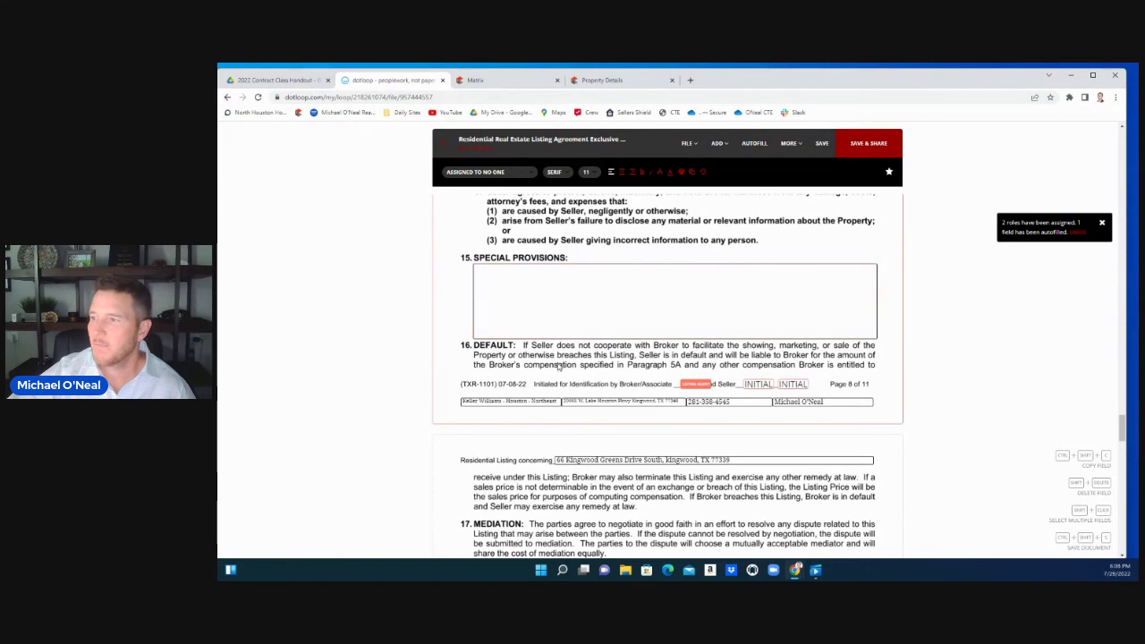
pyautogui.scroll(-1, 560, 366)
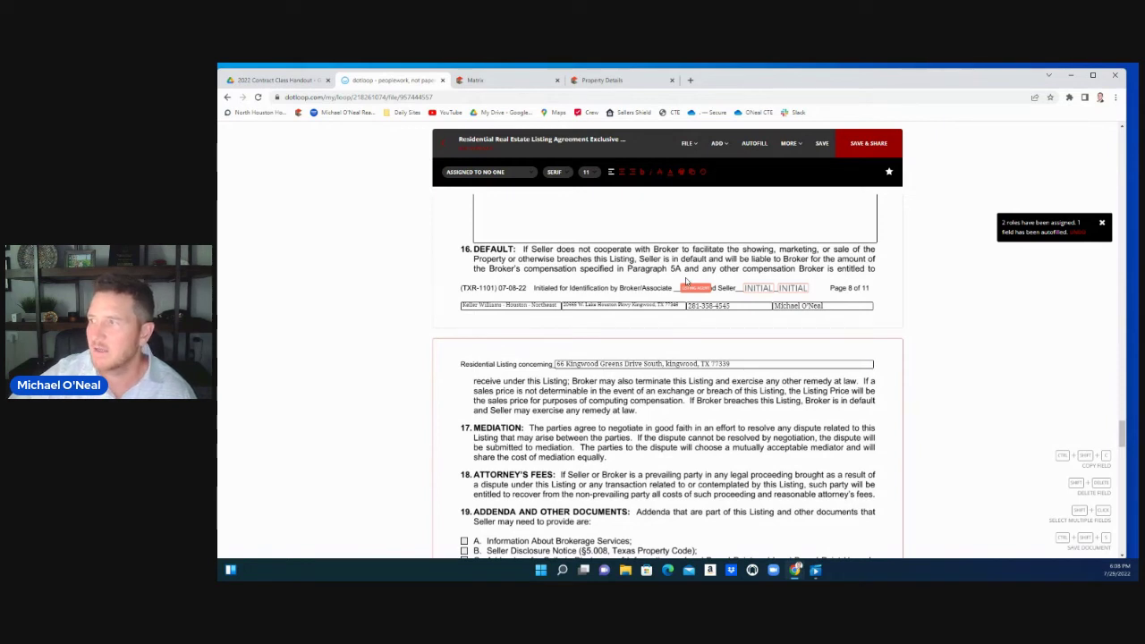
pyautogui.scroll(-1, 687, 281)
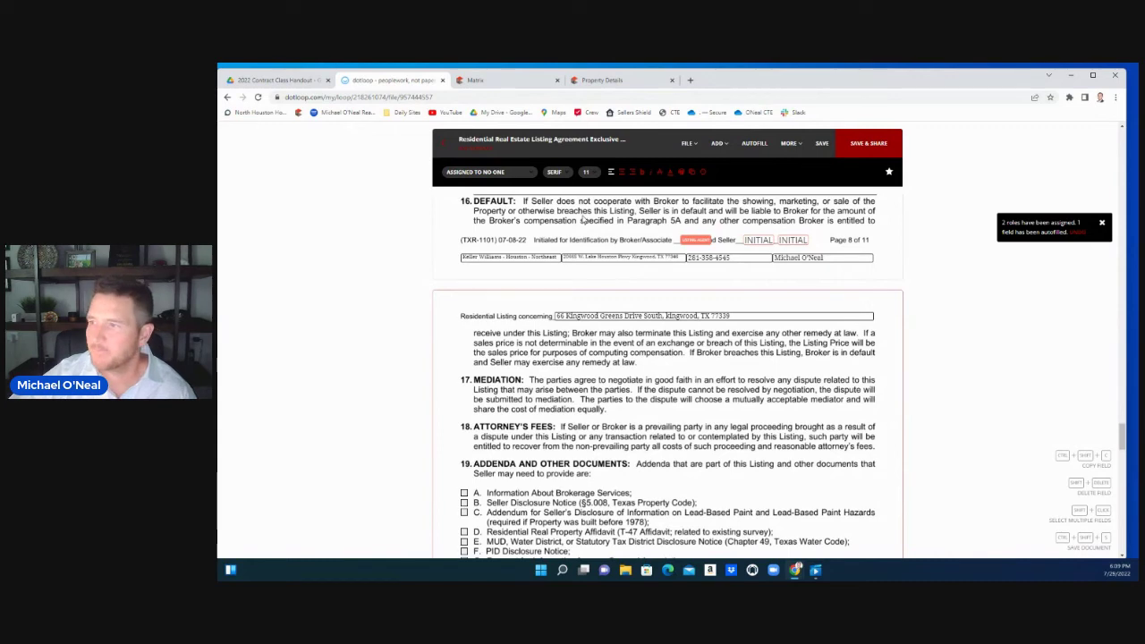
pyautogui.scroll(-1, 583, 301)
pyautogui.scroll(-1, 577, 295)
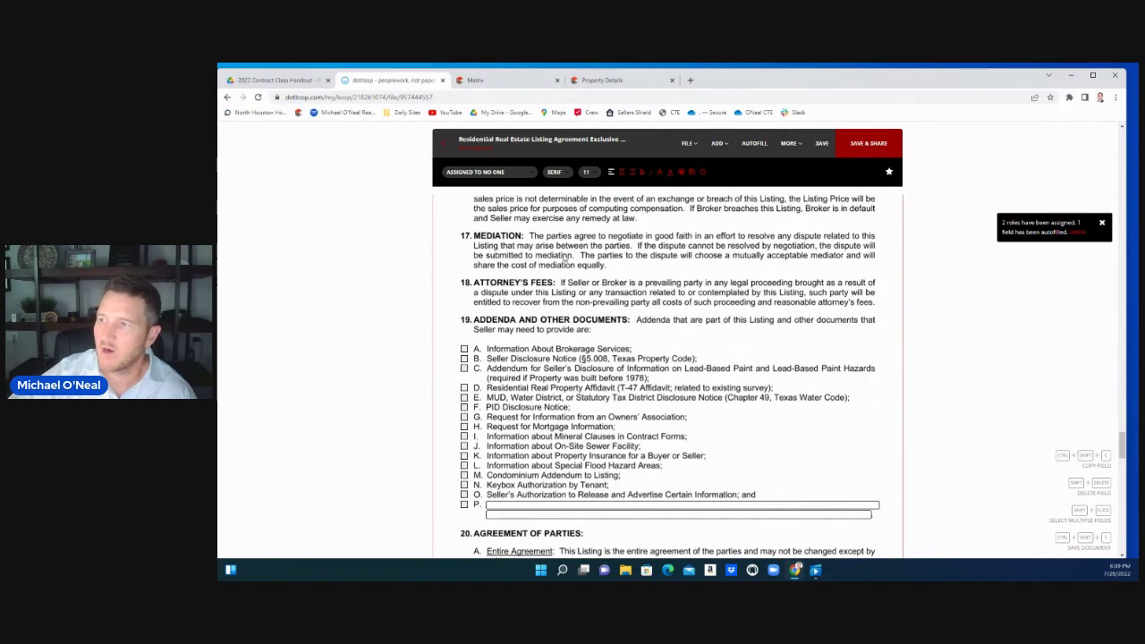
# Check paragraph 19 addenda: Brokerage Services, Residential Real Property Affidavit and MUD disclosure notice
pyautogui.scroll(-1, 565, 258)
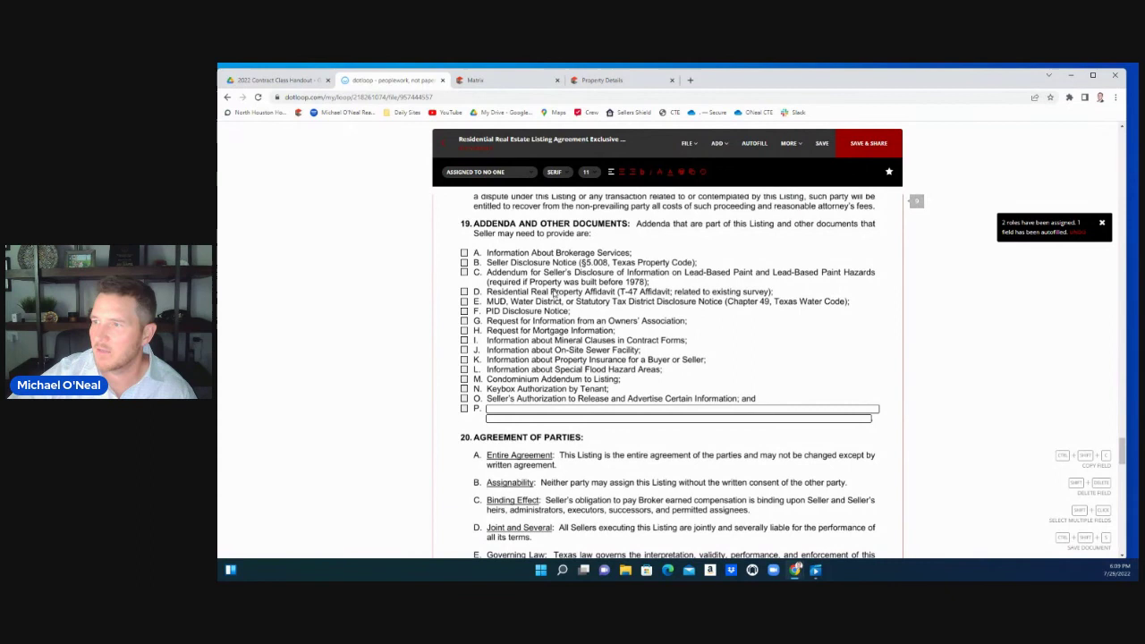
pyautogui.click(465, 253)
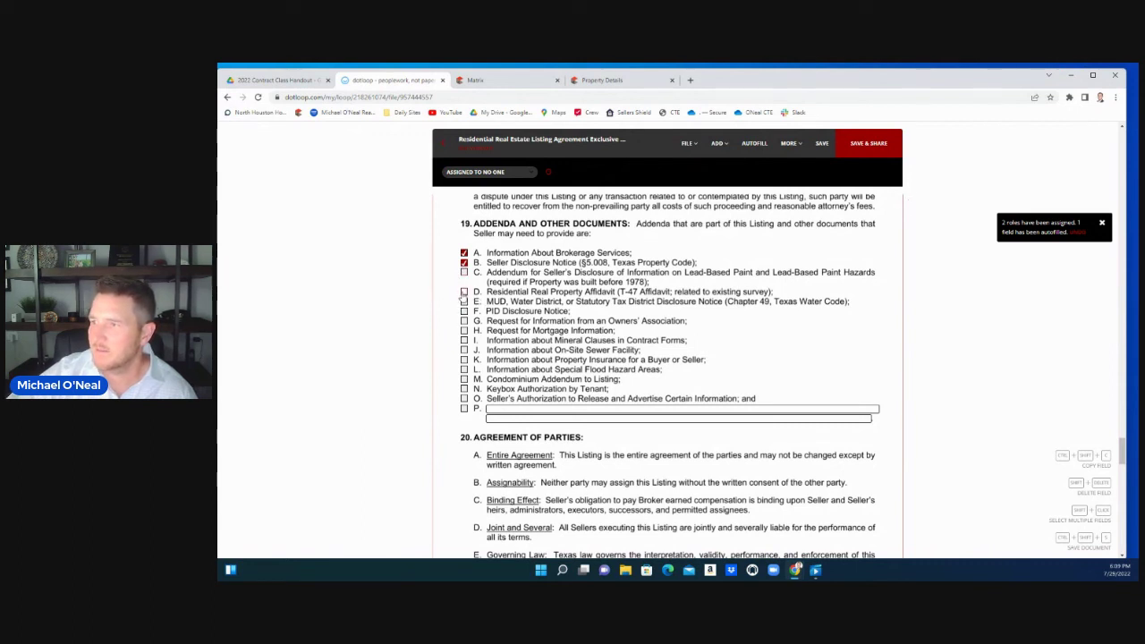
pyautogui.click(464, 293)
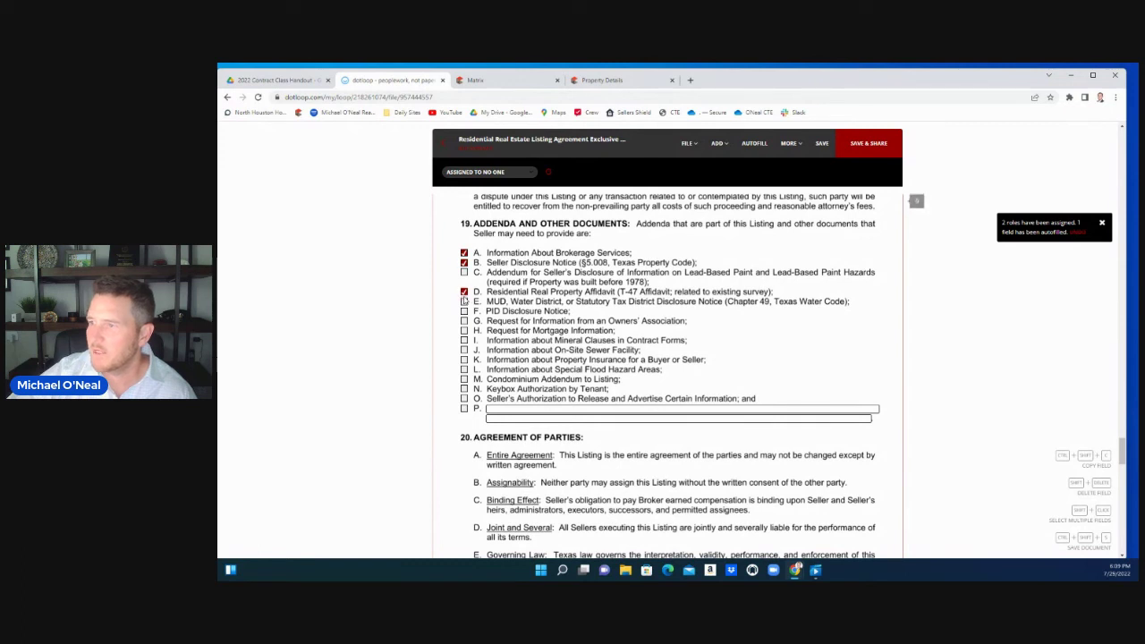
pyautogui.click(464, 302)
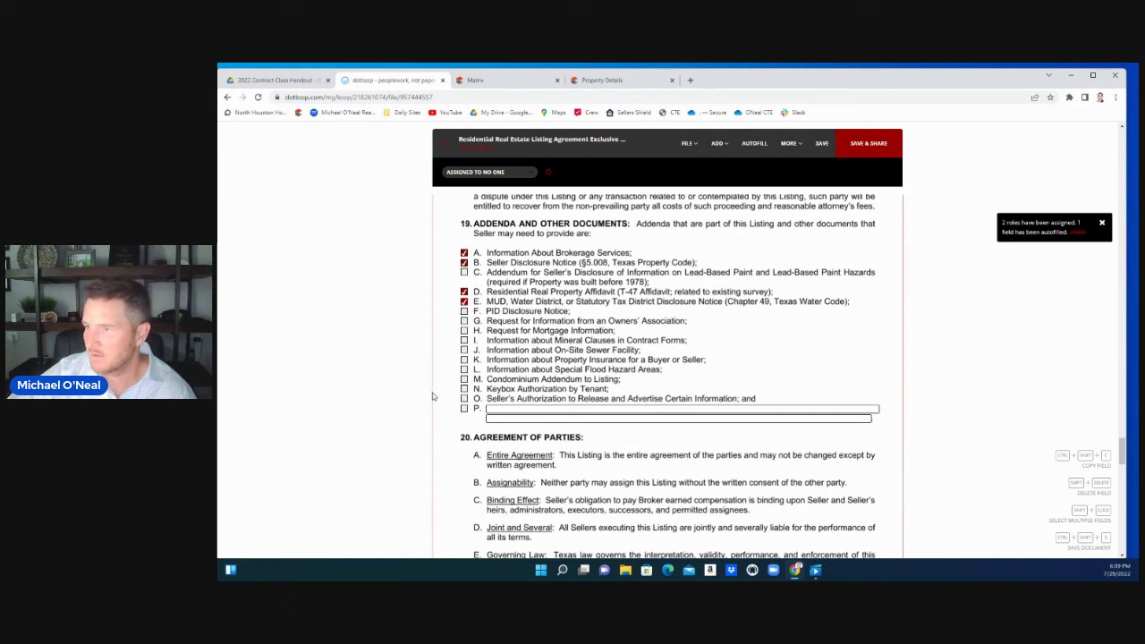
pyautogui.scroll(-1, 433, 395)
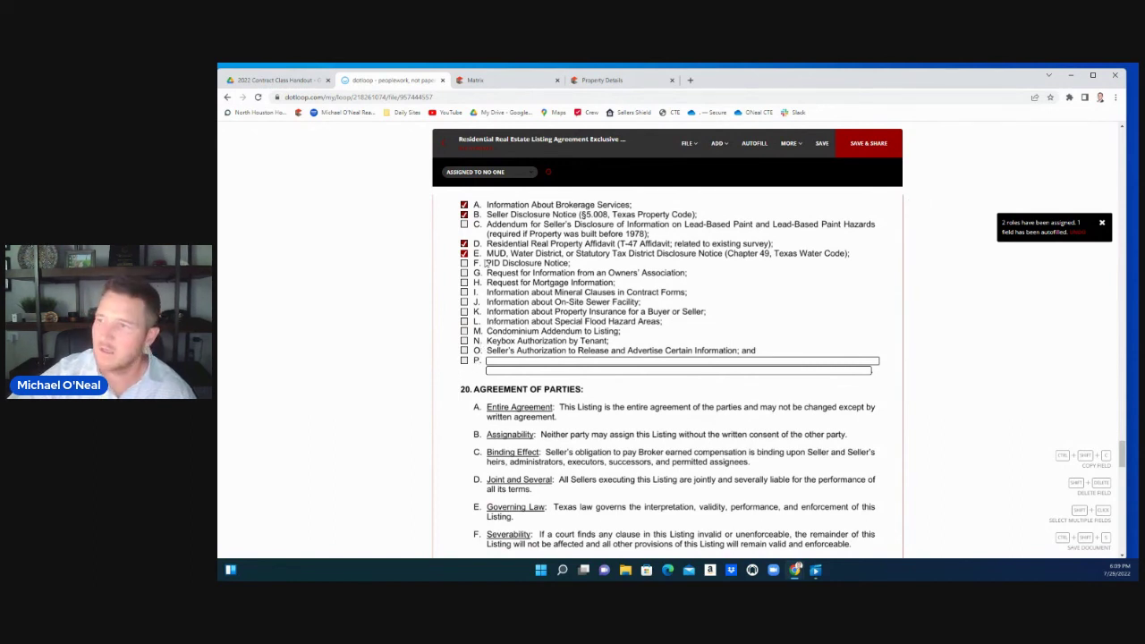
pyautogui.scroll(-3, 470, 333)
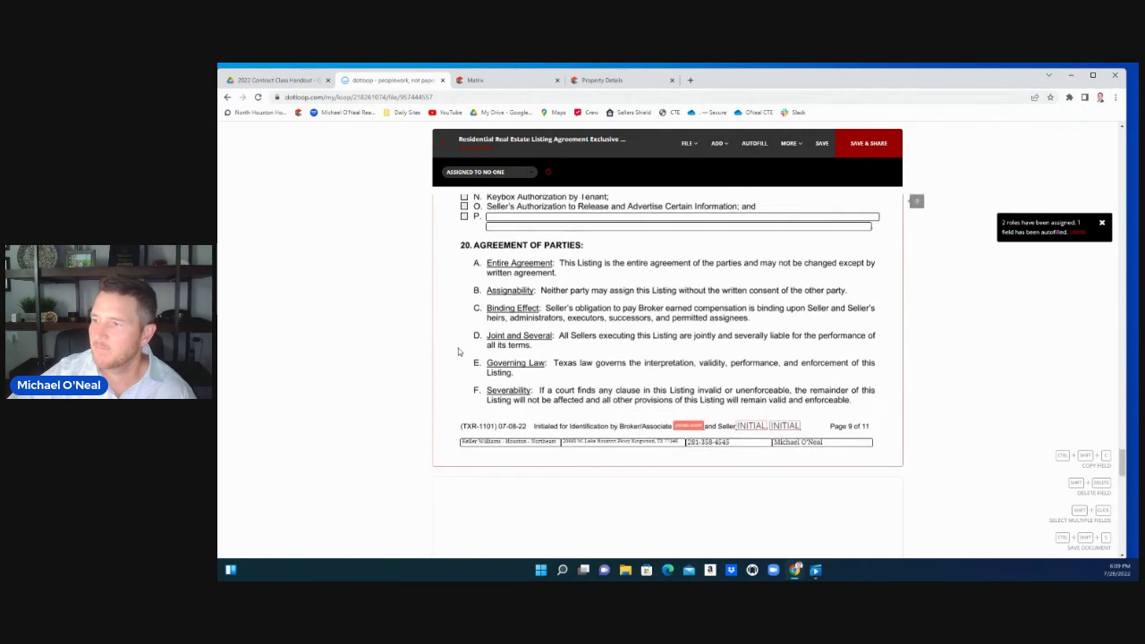
pyautogui.scroll(-3, 458, 352)
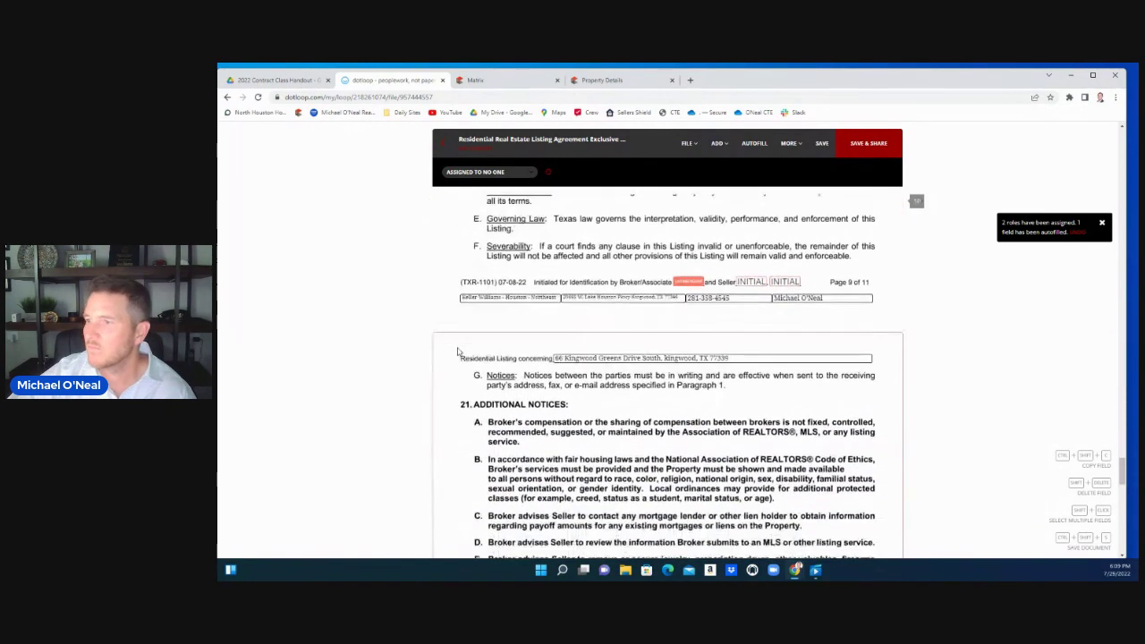
pyautogui.scroll(-5, 457, 352)
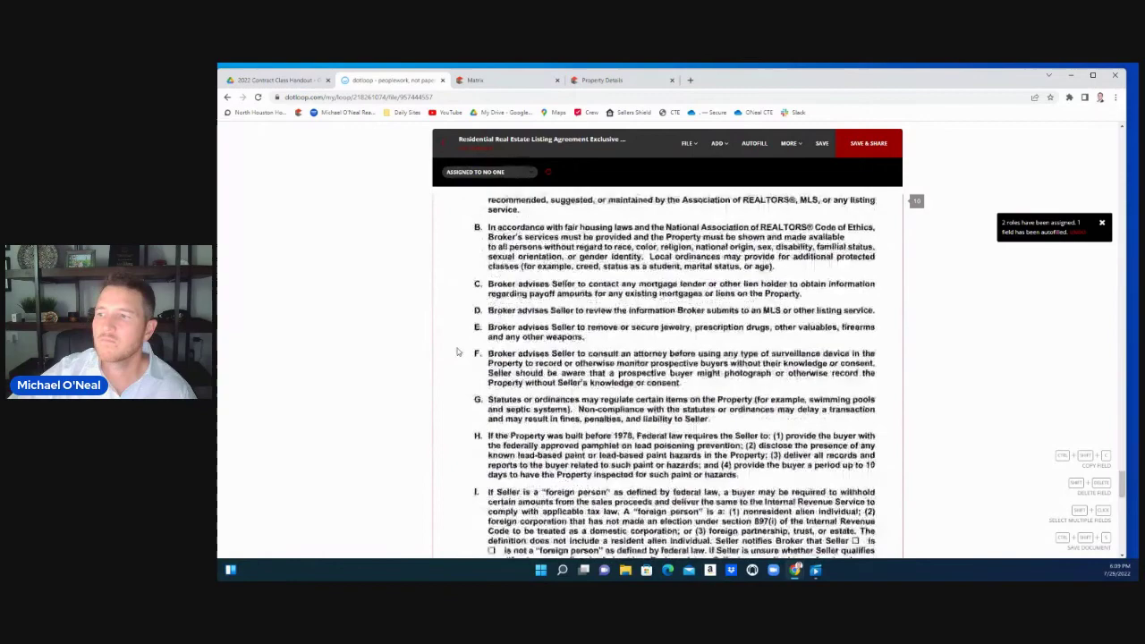
pyautogui.scroll(-2, 458, 351)
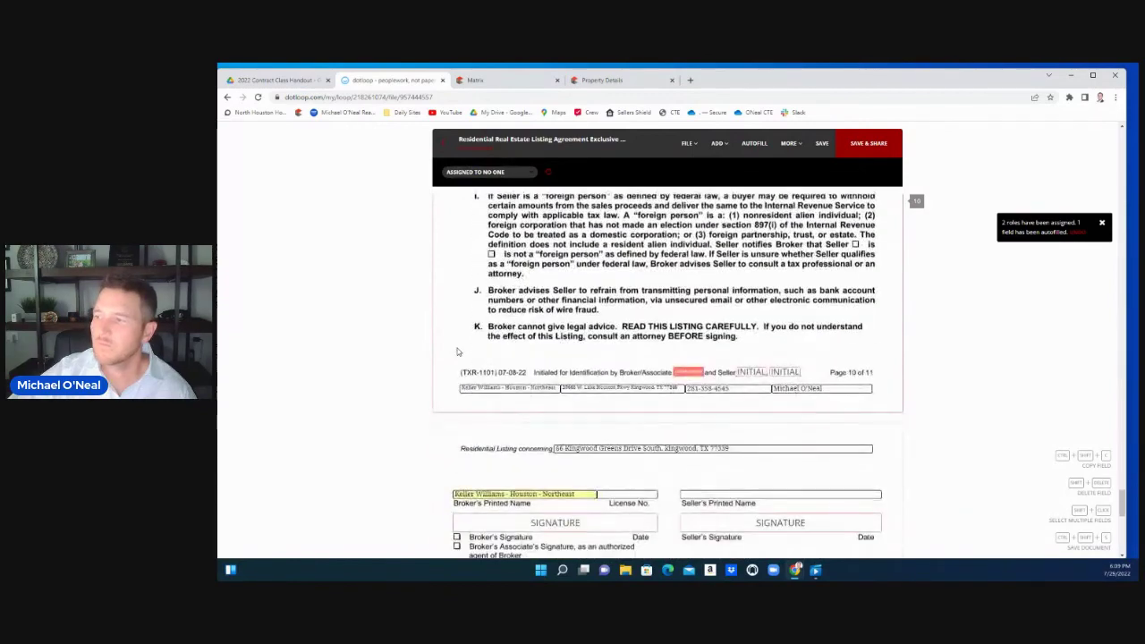
pyautogui.scroll(-2, 458, 350)
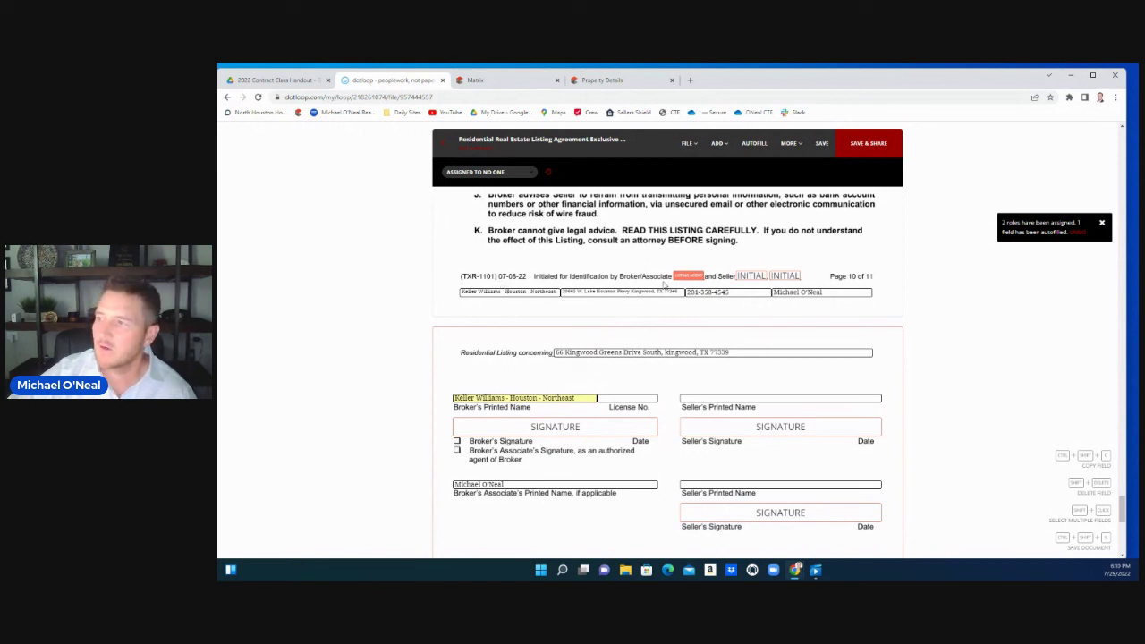
pyautogui.scroll(-2, 630, 327)
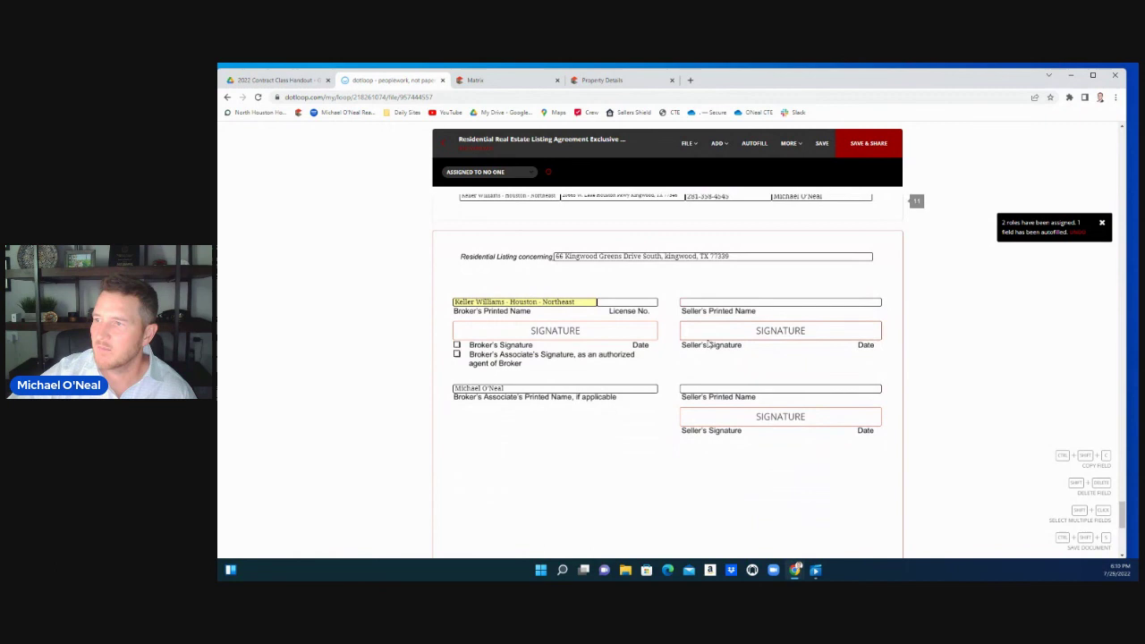
pyautogui.scroll(-2, 574, 477)
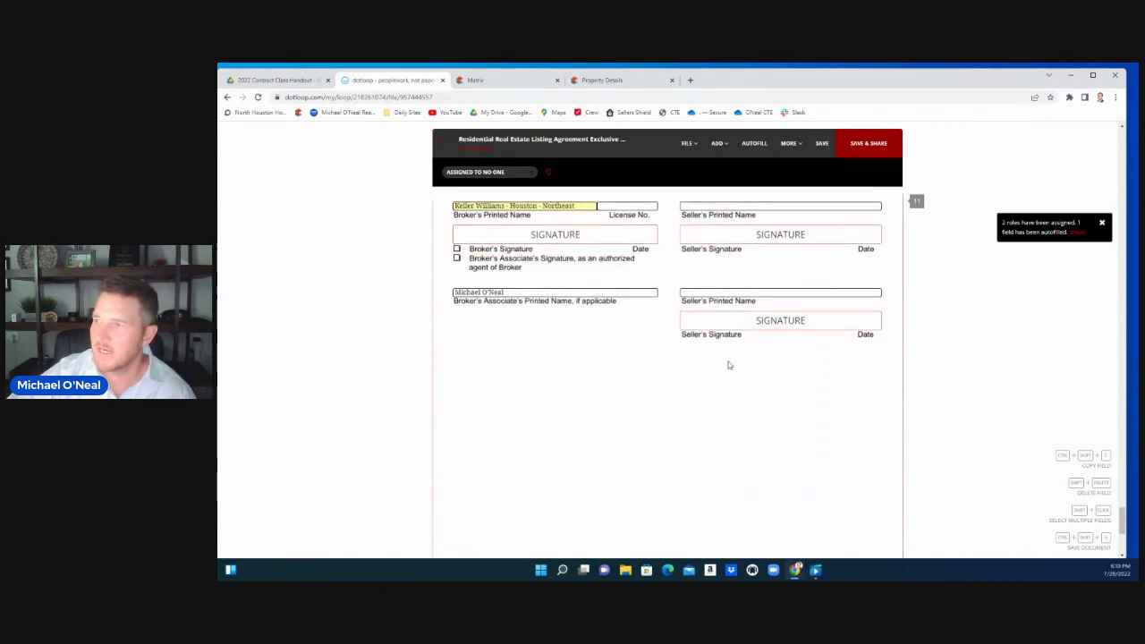
pyautogui.scroll(-5, 726, 363)
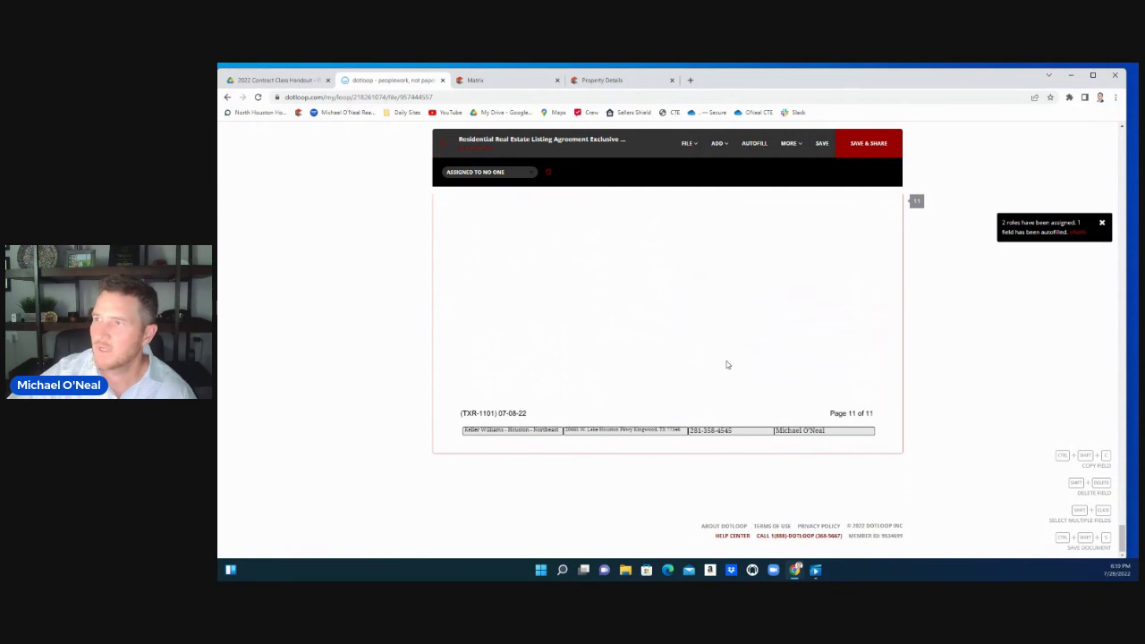